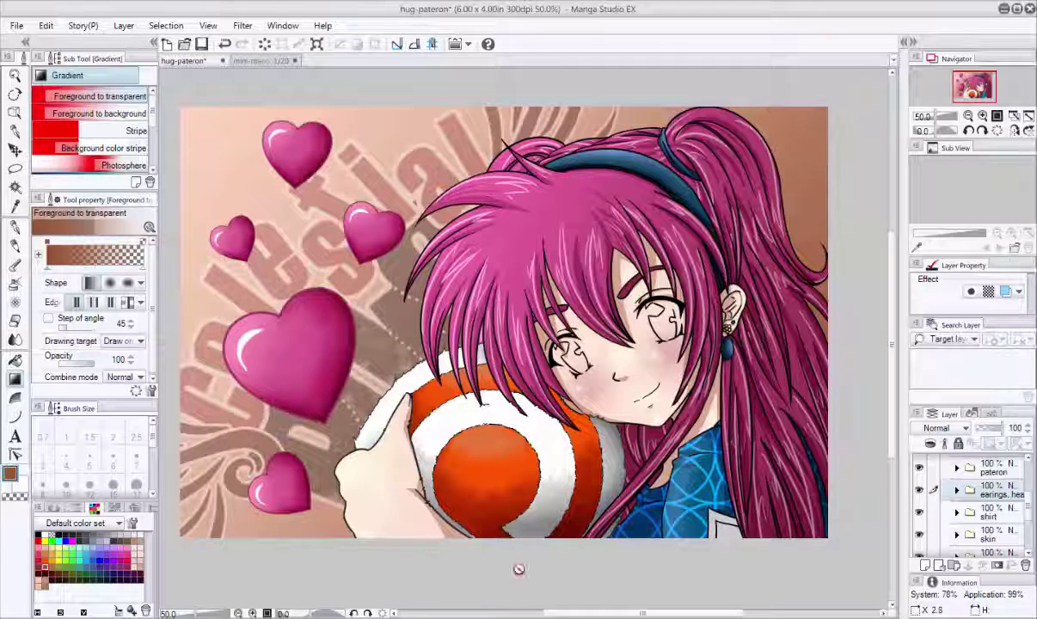
Create a new layer folder directly above the earrings folder and name it Eyes.
left_click_drag(1031, 513, 1031, 507)
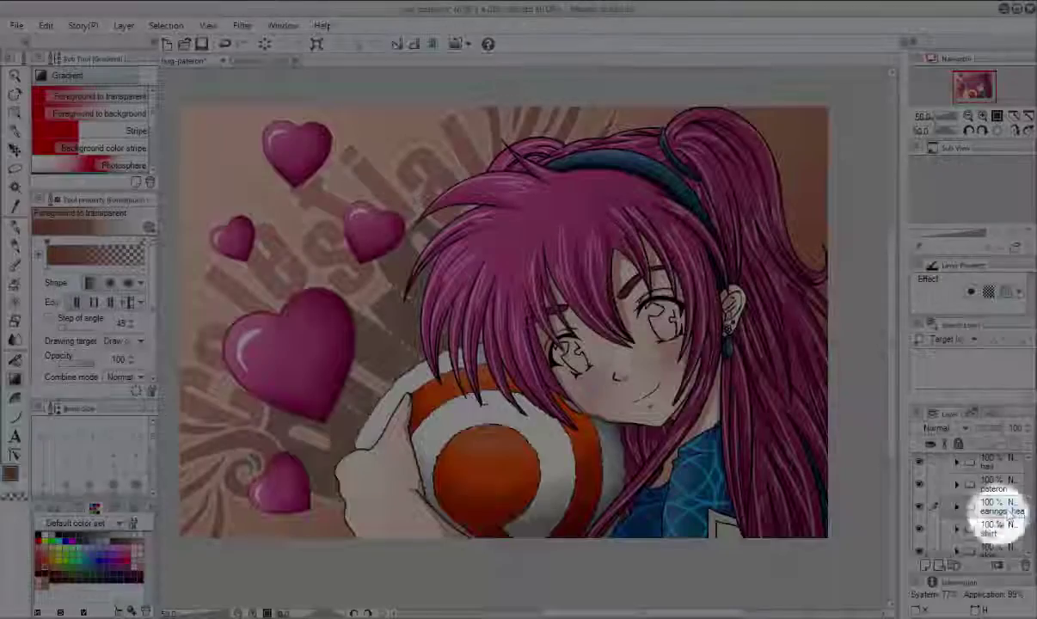
left_click(954, 564)
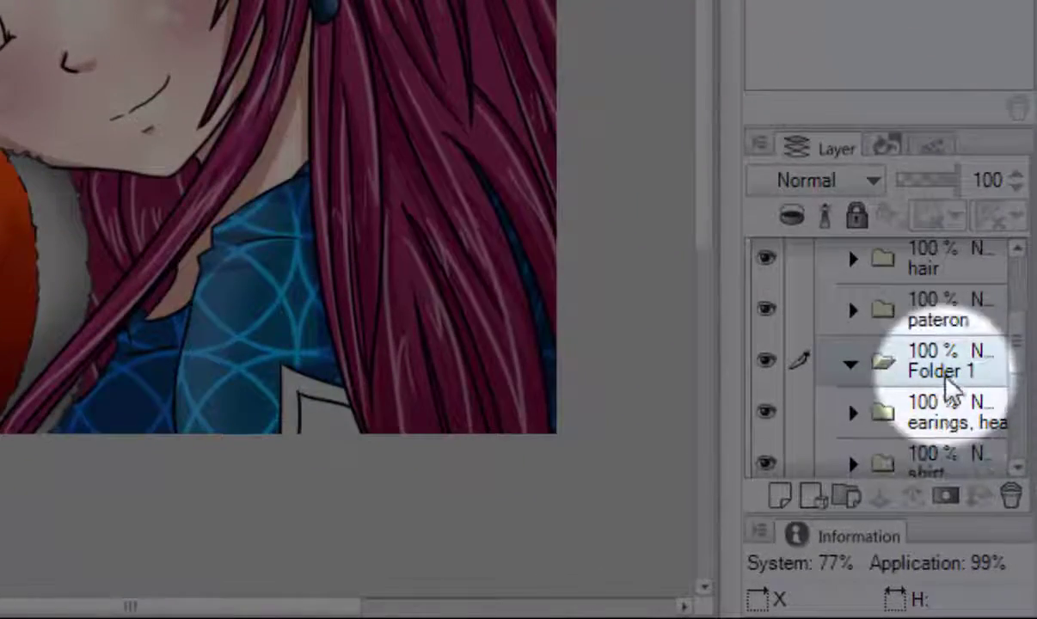
double_click(944, 371)
type("Eyes")
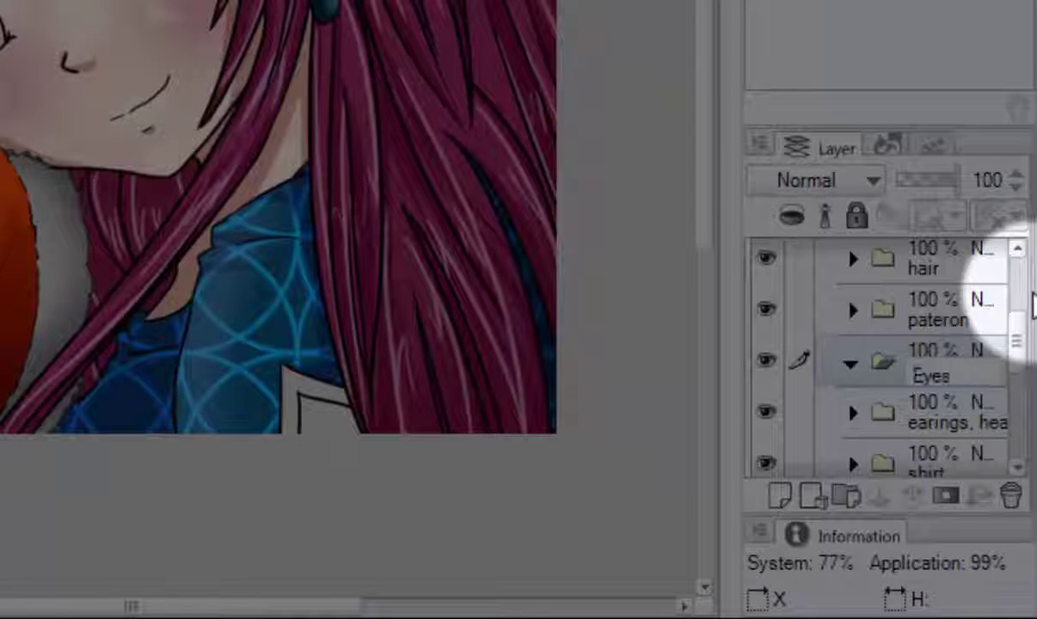
key("Return")
Add a new layer inside the Eyes folder and name it white.
left_click(780, 496)
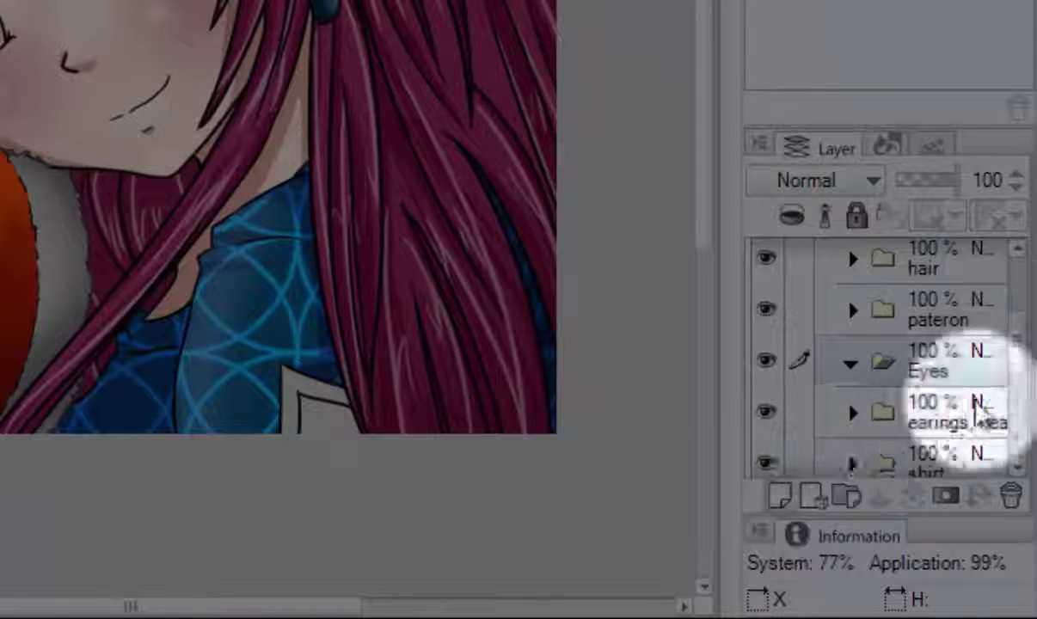
double_click(975, 349)
type("shief")
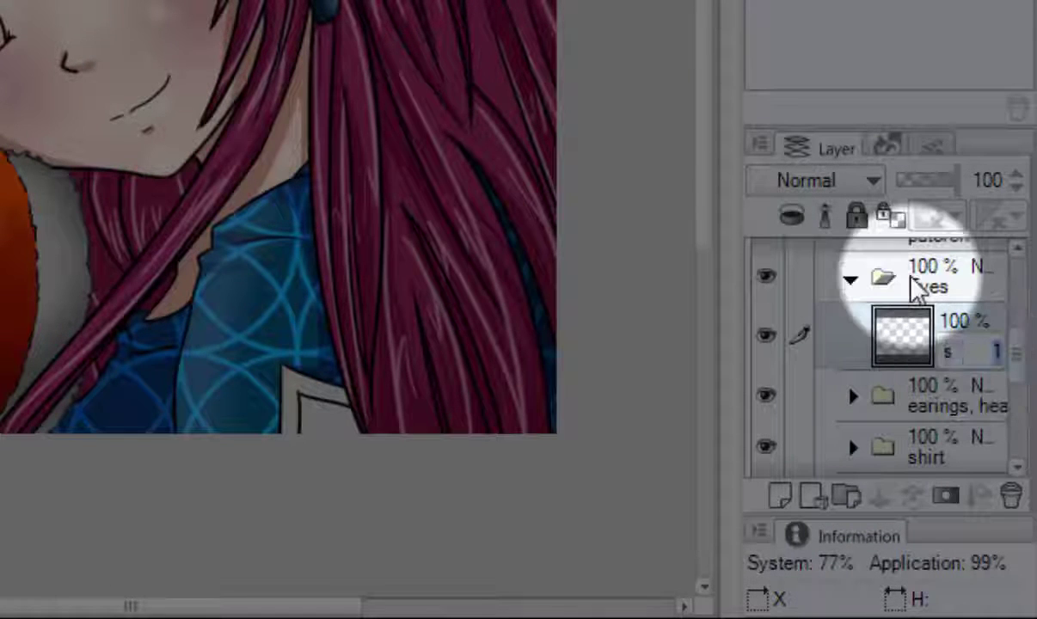
key("BackSpace")
key("BackSpace")
key("BackSpace")
key("BackSpace")
key("BackSpace")
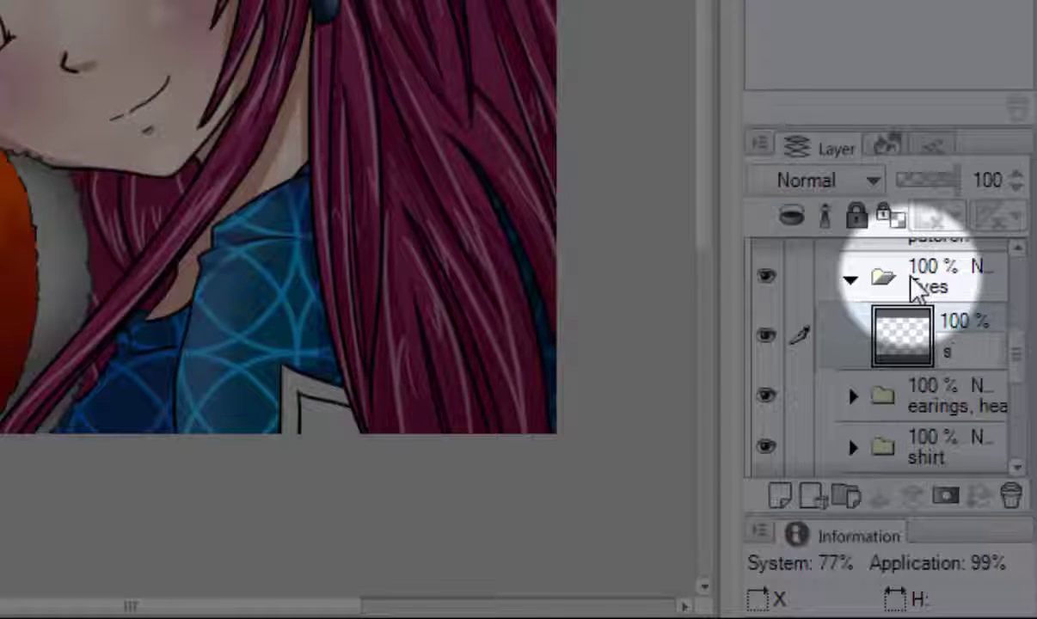
type("white")
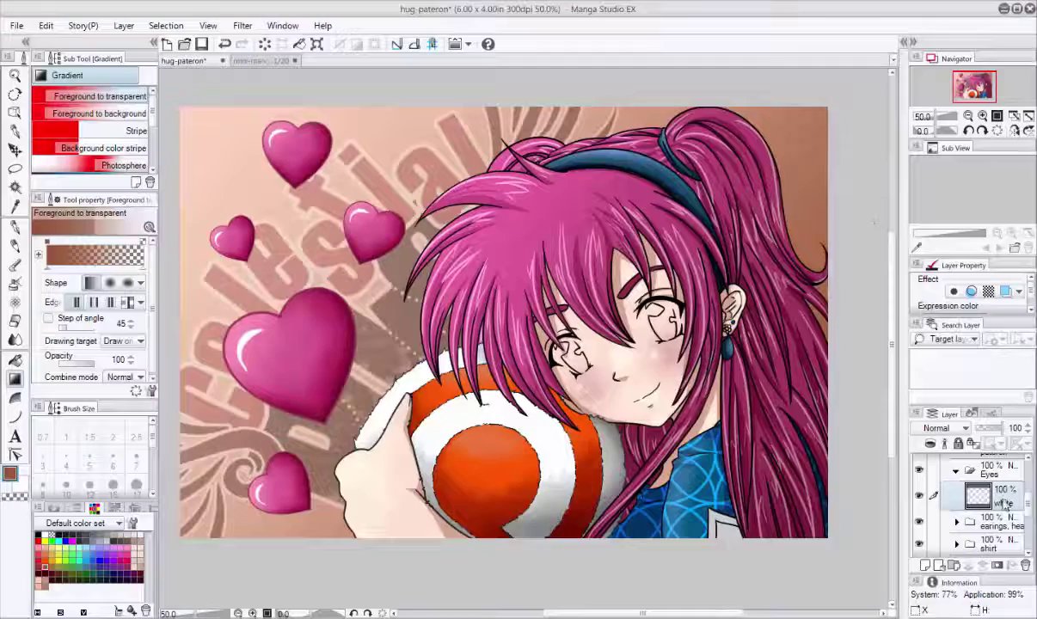
Paint the whites of both eyes in white on the white layer, using the Turnip pen at size 15.
scroll(724, 327, "up", 4)
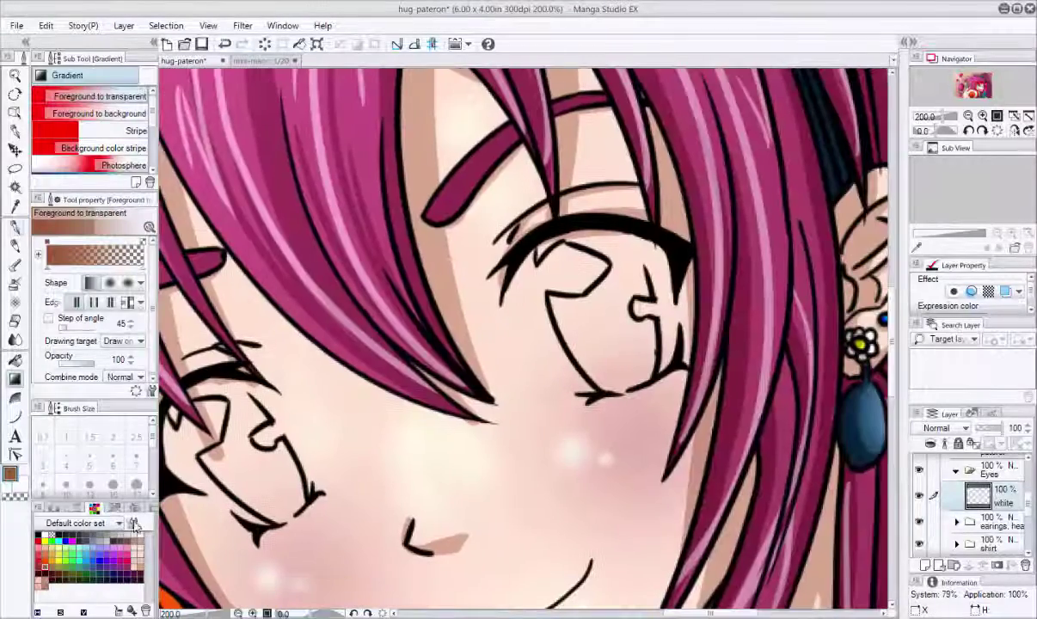
key("p")
left_click(112, 484)
mouse_move(516, 266)
left_mouse_down()
mouse_move(589, 379)
mouse_move(574, 372)
mouse_move(592, 386)
mouse_move(544, 341)
mouse_move(527, 293)
mouse_move(544, 343)
mouse_move(573, 375)
mouse_move(616, 384)
mouse_move(644, 371)
mouse_move(661, 343)
mouse_move(657, 261)
mouse_move(641, 246)
mouse_move(533, 261)
mouse_move(568, 262)
mouse_move(627, 293)
mouse_move(653, 335)
mouse_move(570, 336)
mouse_move(587, 264)
mouse_move(625, 283)
mouse_move(623, 348)
mouse_move(645, 327)
left_mouse_up()
left_click_drag(242, 416, 376, 314)
mouse_move(292, 331)
left_mouse_down()
mouse_move(344, 378)
mouse_move(404, 392)
mouse_move(404, 327)
mouse_move(386, 283)
mouse_move(292, 309)
mouse_move(404, 361)
mouse_move(371, 364)
mouse_move(393, 371)
left_mouse_up()
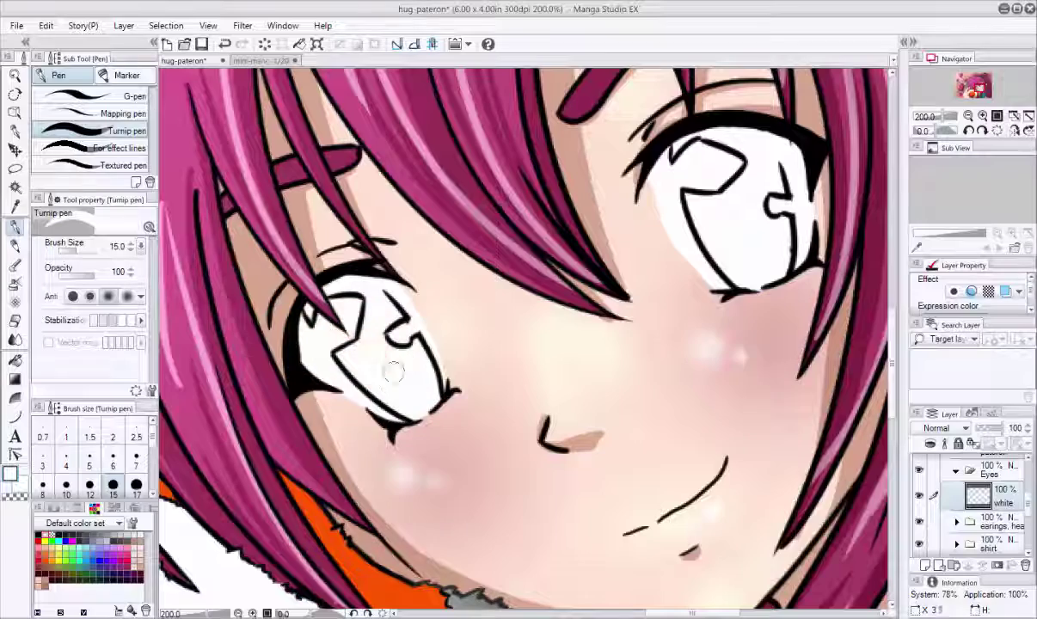
left_click_drag(387, 297, 315, 297)
left_click_drag(255, 358, 302, 381)
left_click_drag(567, 422, 523, 413)
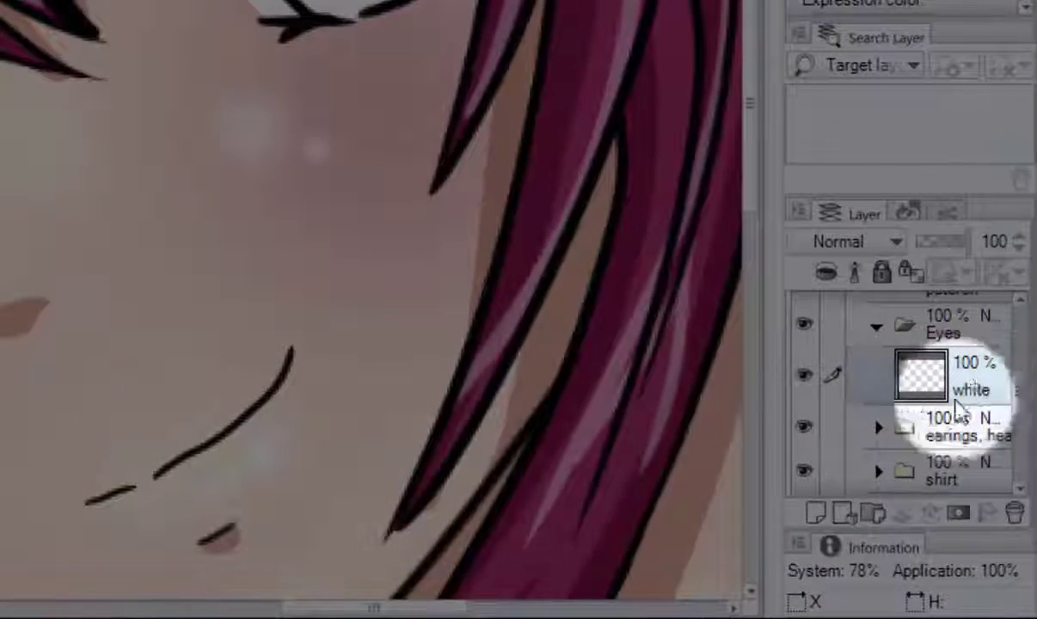
Add a layer above the white layer and name it base.
left_click(816, 514)
double_click(980, 391)
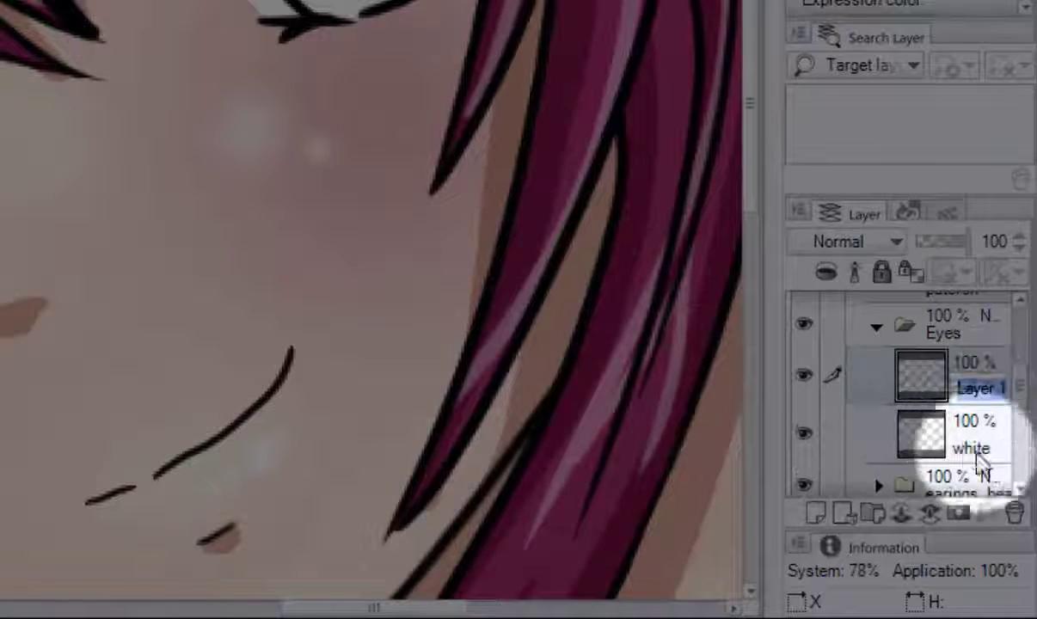
key("Return")
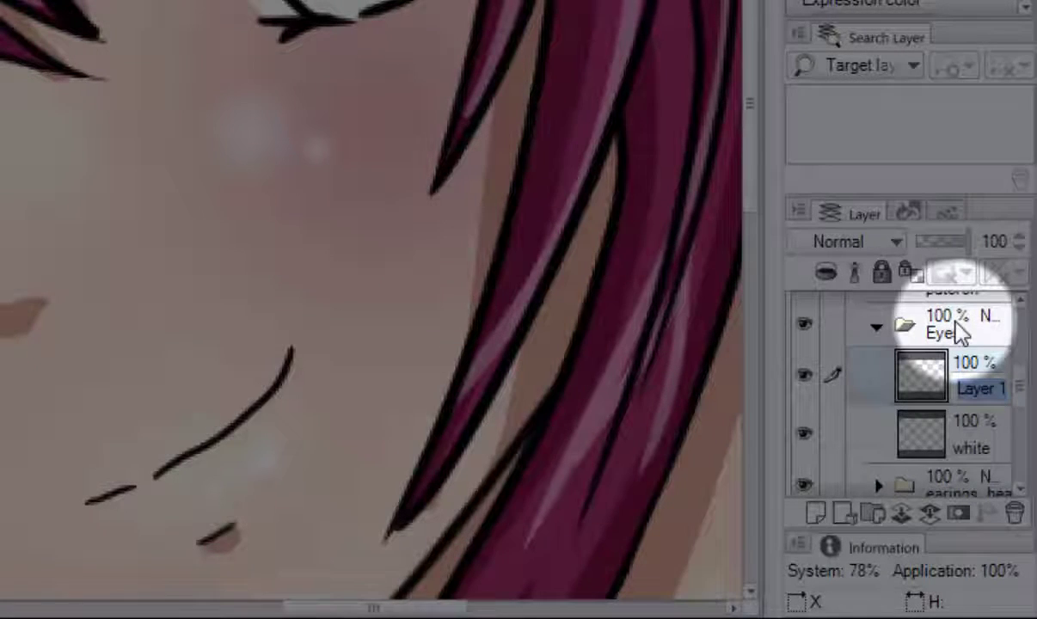
type("base")
key("Return")
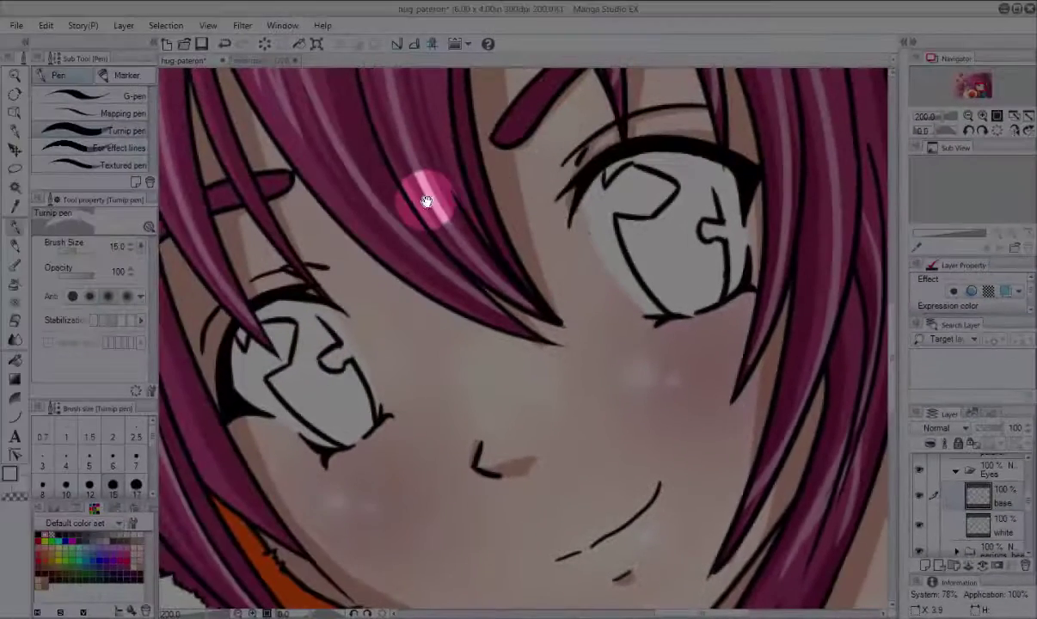
Use the character's purple eyes in the mini-manga-series document as reference for a light purple drawing colour, and return to hug-pateron.
left_click_drag(428, 208, 482, 242)
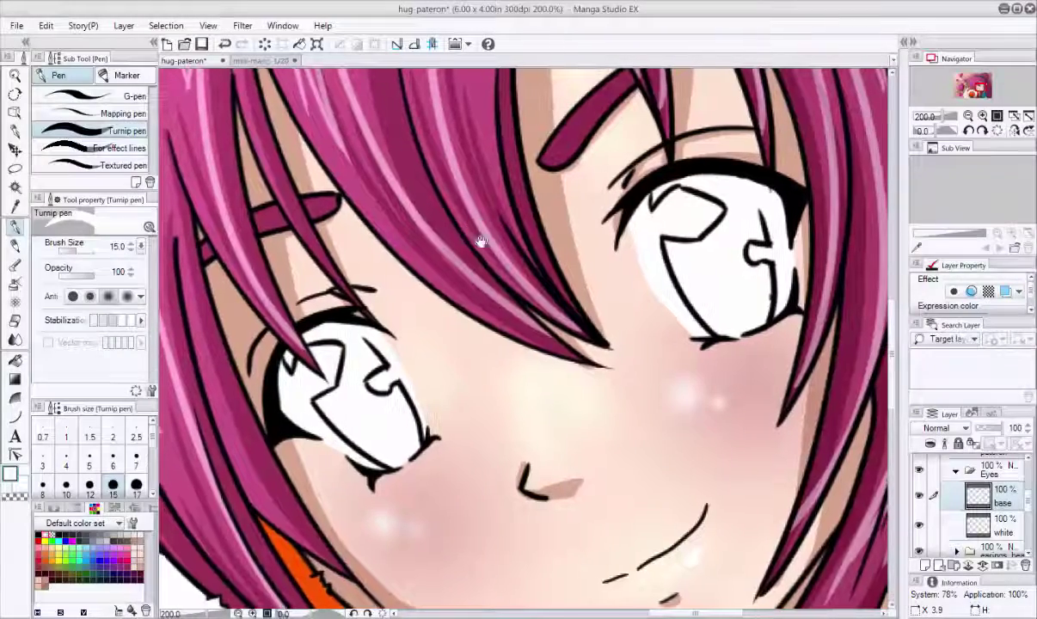
left_click(268, 61)
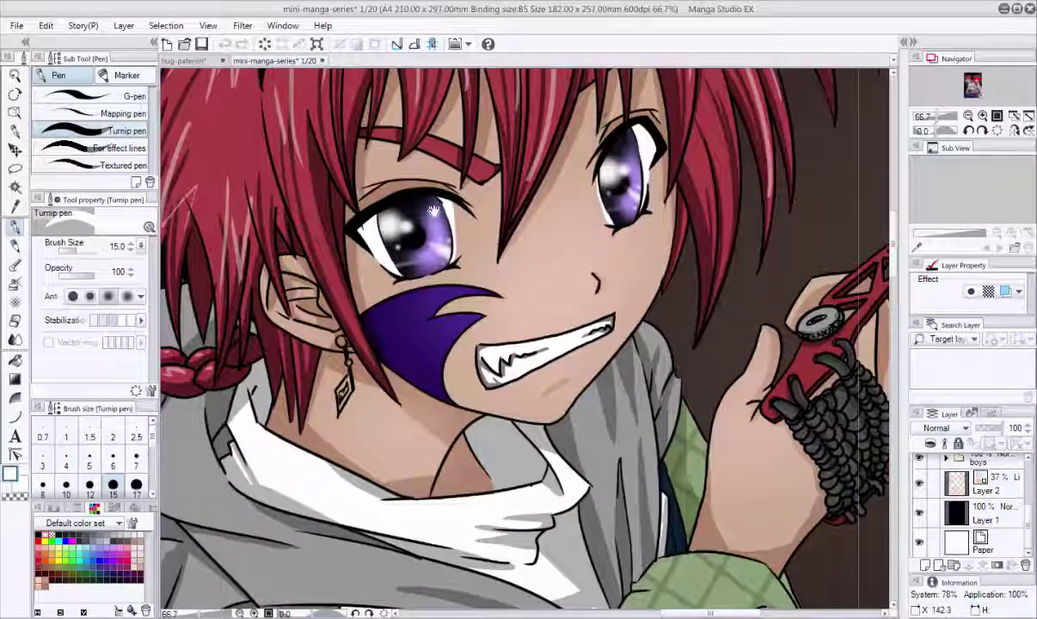
left_click_drag(428, 181, 441, 225)
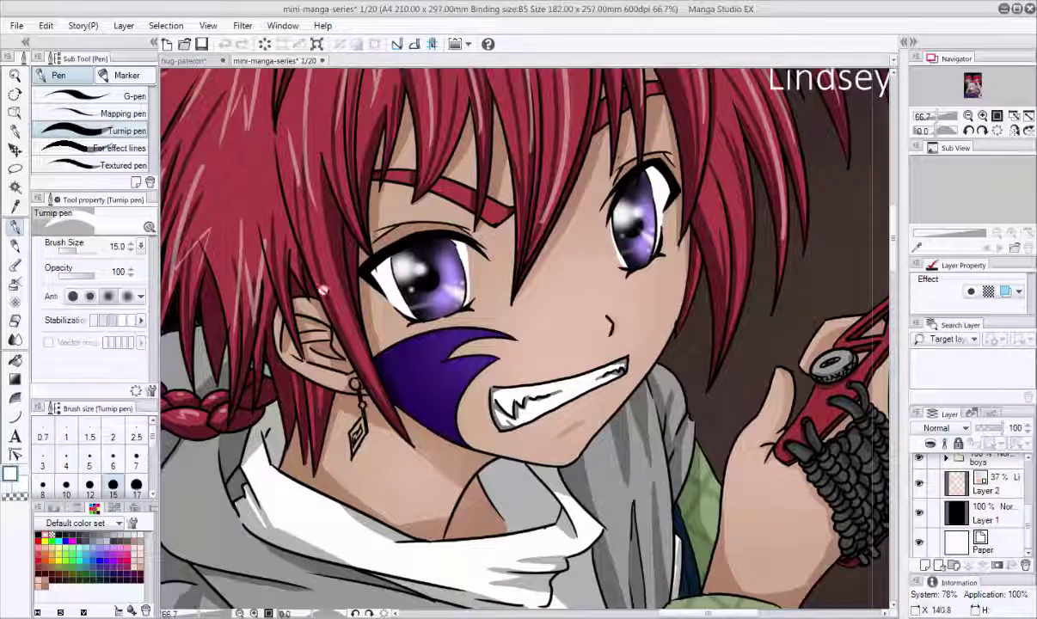
left_click(15, 189)
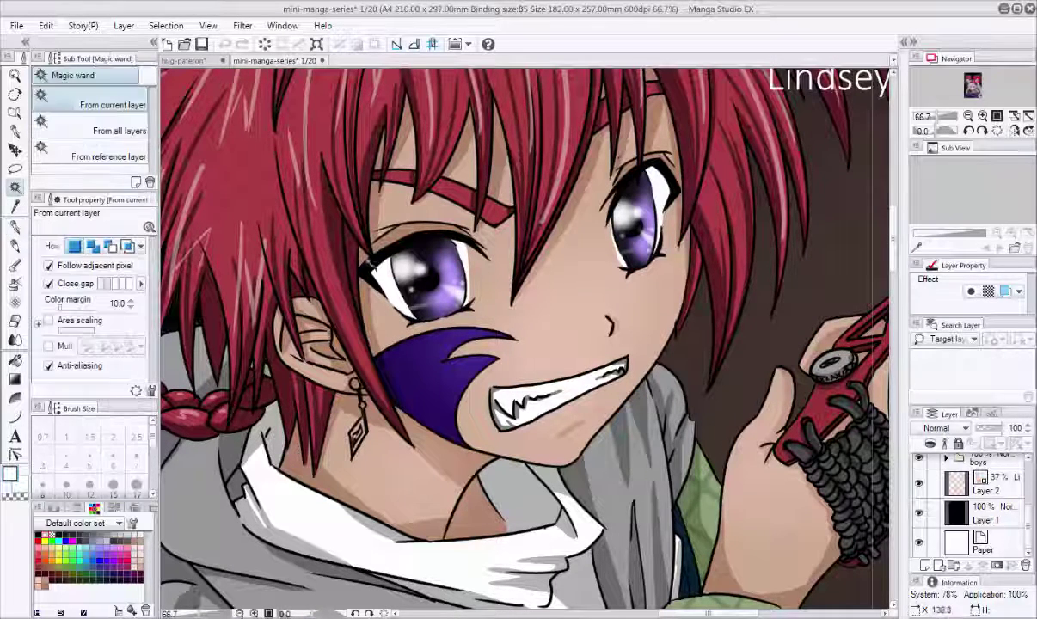
left_click(199, 62)
left_click_drag(496, 344, 393, 370)
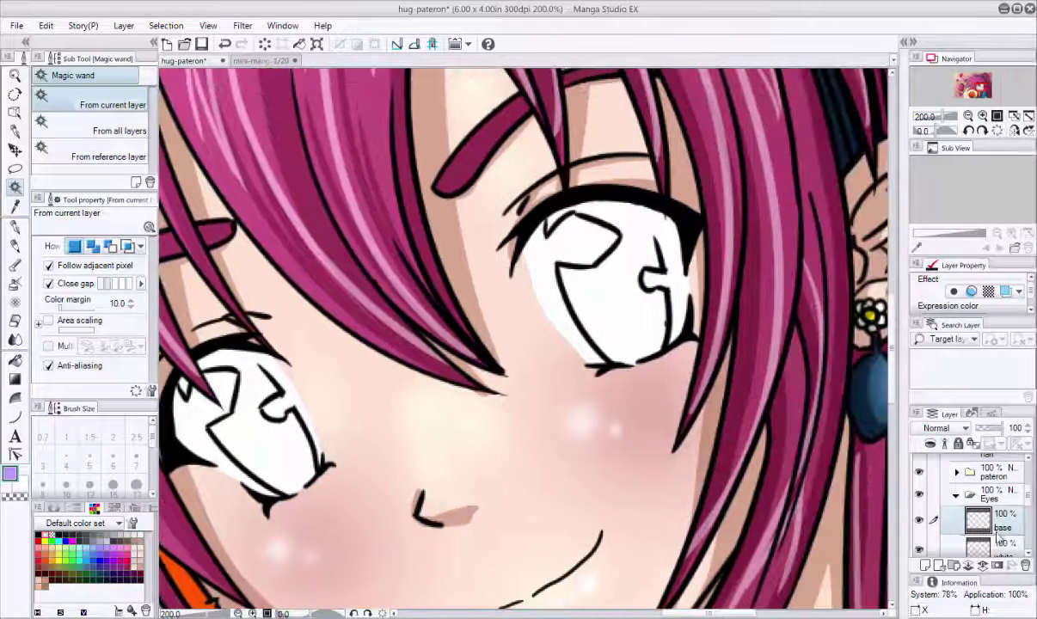
Paint the upper part and inner edges of the right-hand iris light purple with the Turnip pen, reducing the brush size to 8.
key("p")
mouse_move(549, 225)
left_mouse_down()
mouse_move(599, 209)
mouse_move(643, 217)
mouse_move(648, 254)
mouse_move(634, 257)
mouse_move(658, 200)
mouse_move(663, 221)
mouse_move(657, 211)
mouse_move(633, 230)
mouse_move(611, 268)
mouse_move(567, 274)
mouse_move(629, 359)
left_mouse_up()
key("bracketleft")
key("bracketleft")
key("bracketleft")
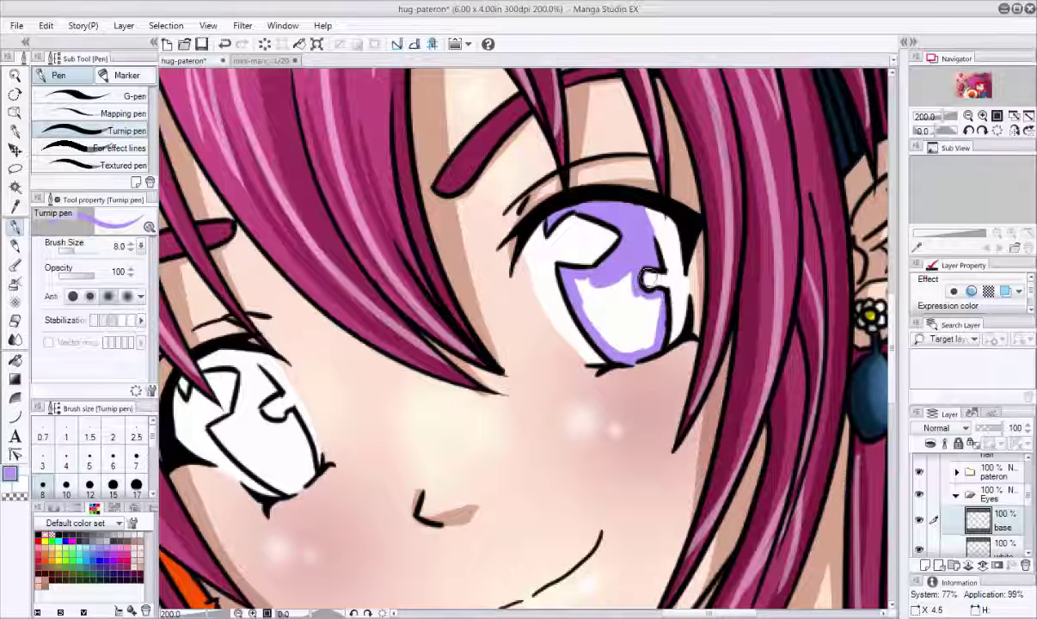
Paint the left-hand iris light purple and fill the remaining white areas of both irises with the Turnip pen at size 15.
left_click_drag(611, 262, 730, 231)
mouse_move(345, 328)
left_mouse_down()
mouse_move(323, 333)
mouse_move(365, 340)
mouse_move(365, 354)
left_mouse_up()
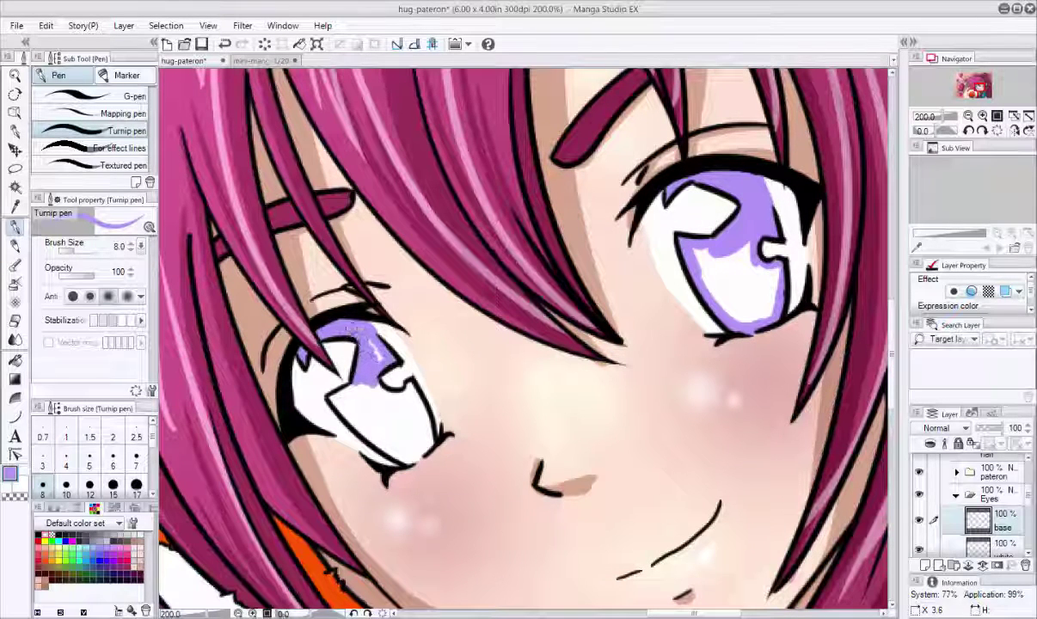
mouse_move(341, 396)
left_mouse_down()
mouse_move(377, 439)
mouse_move(413, 458)
mouse_move(427, 441)
mouse_move(421, 401)
mouse_move(389, 394)
mouse_move(366, 416)
mouse_move(353, 396)
mouse_move(398, 425)
left_mouse_up()
key("bracketright")
key("bracketright")
key("bracketright")
mouse_move(702, 259)
left_mouse_down()
mouse_move(613, 295)
mouse_move(621, 320)
mouse_move(659, 325)
mouse_move(672, 342)
mouse_move(663, 351)
left_mouse_up()
left_click(967, 117)
key("ctrl+minus")
key("ctrl+minus")
key("ctrl+minus")
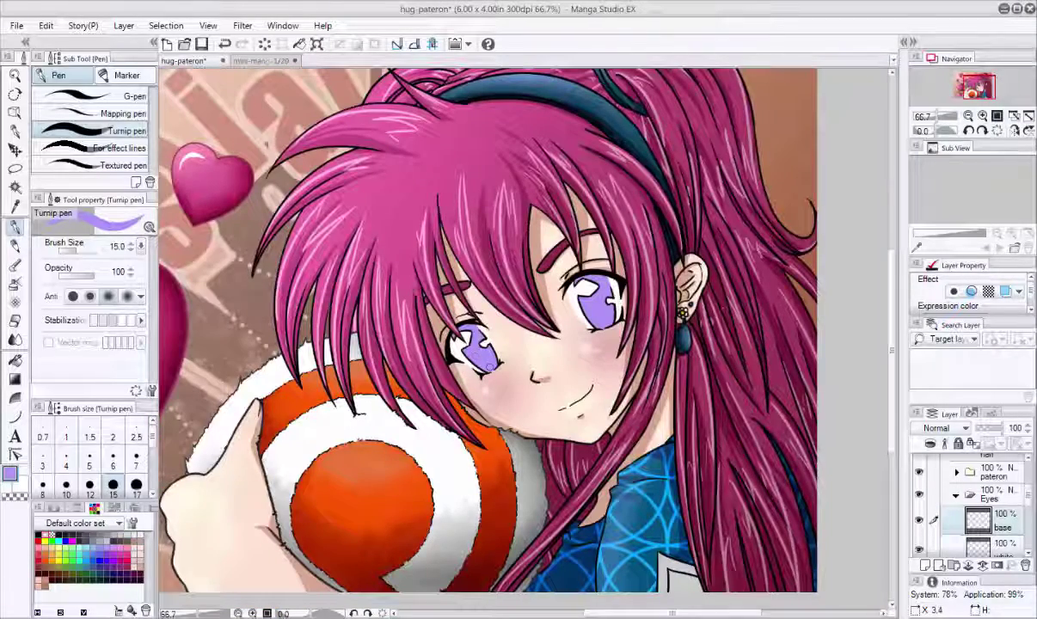
left_click_drag(486, 365, 478, 352)
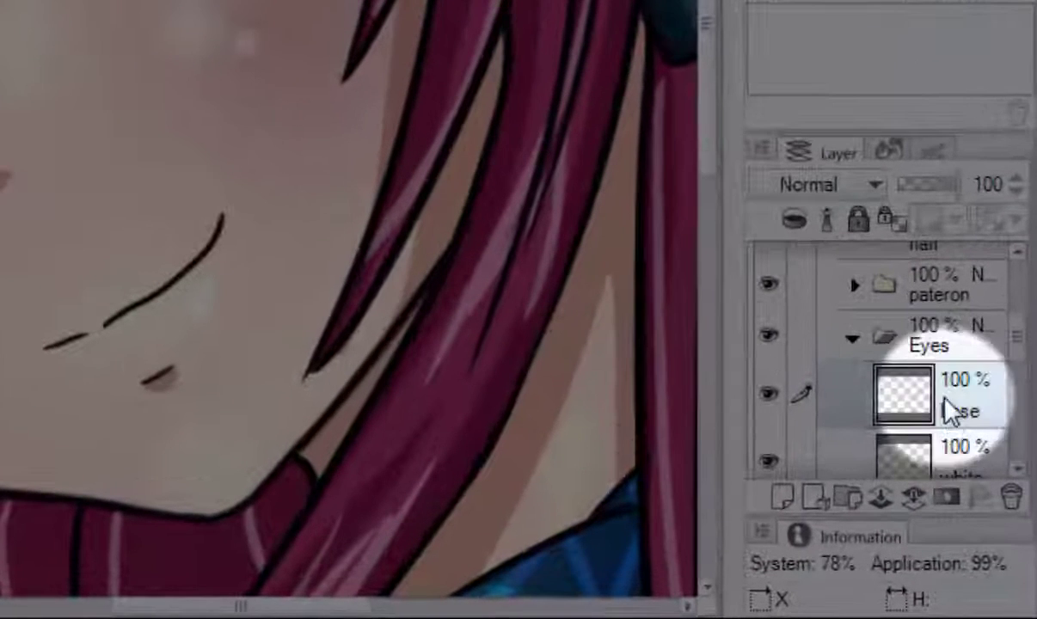
Add a layer above the base layer in the Eyes folder and name it pup.
left_click(784, 501)
double_click(956, 411)
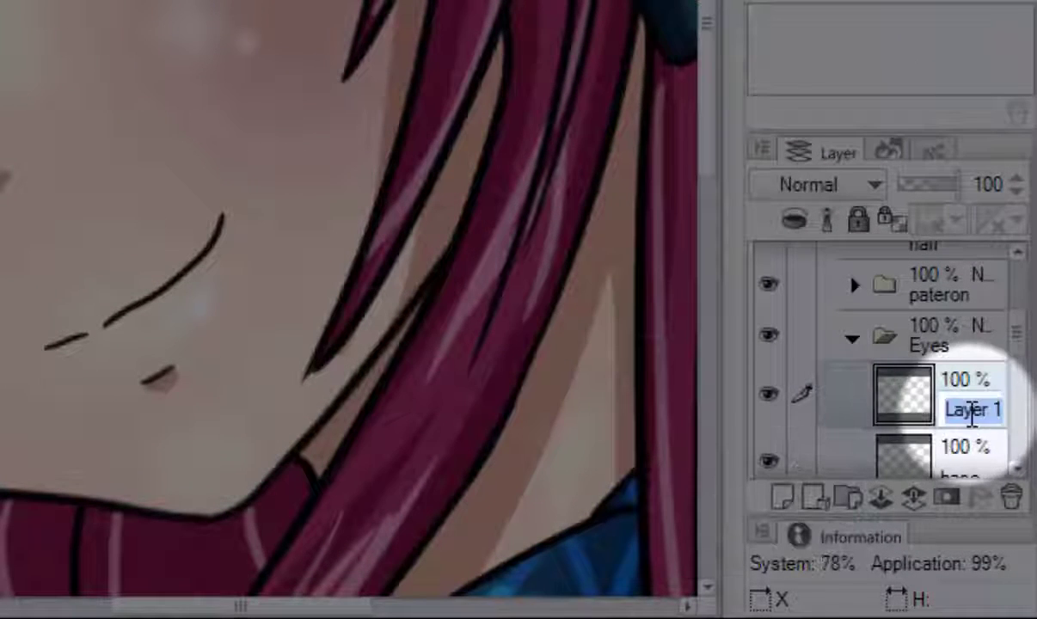
type("pup")
key("Return")
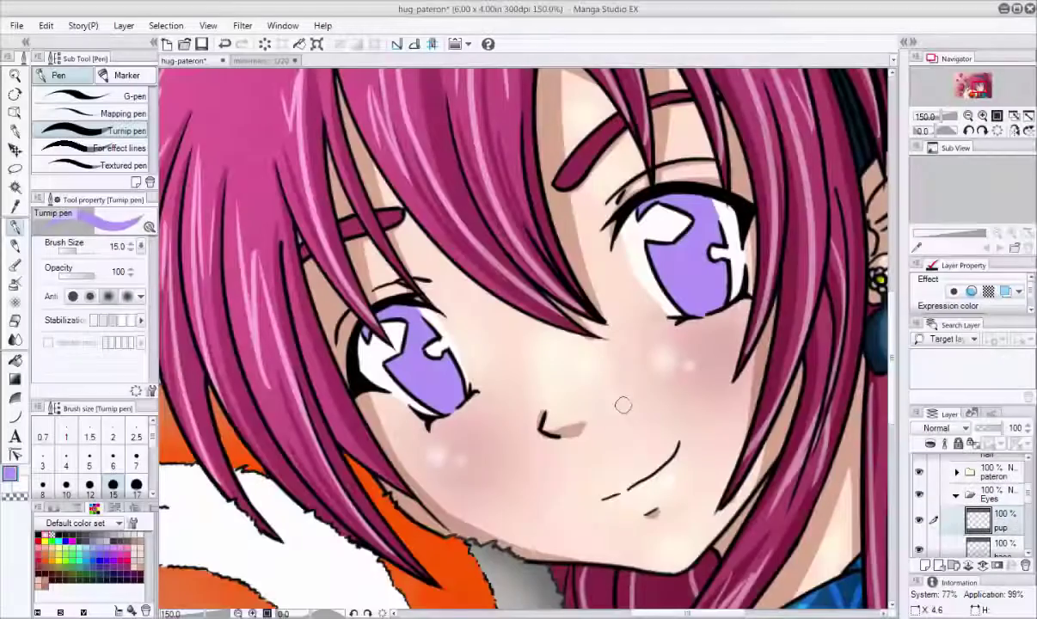
Set the drawing colour to black and select both purple irises on the base layer with the Magic wand.
left_click_drag(422, 379, 393, 398)
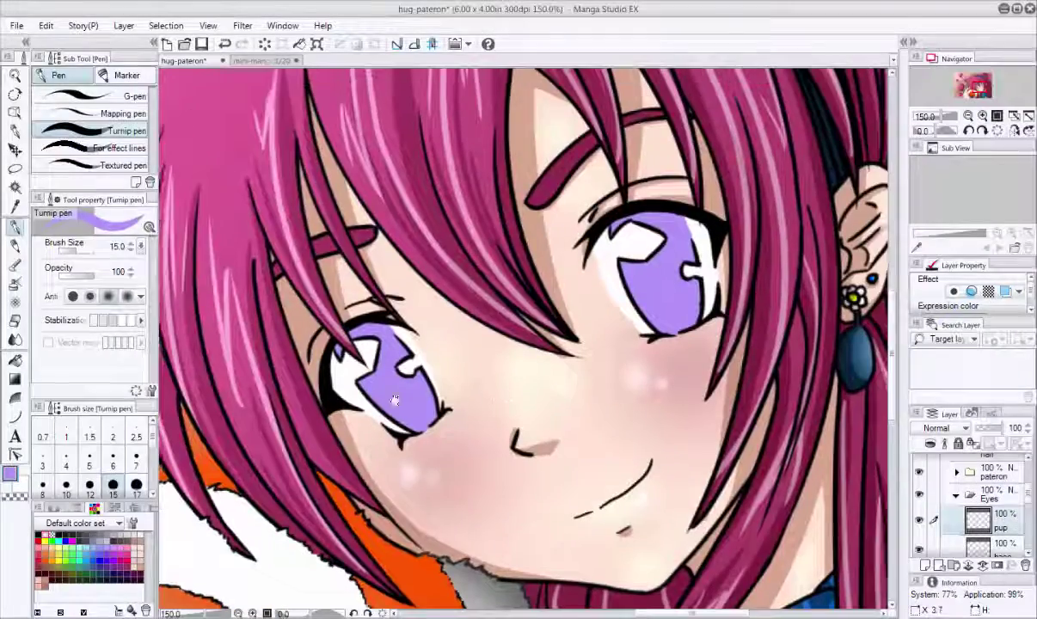
left_click(39, 534)
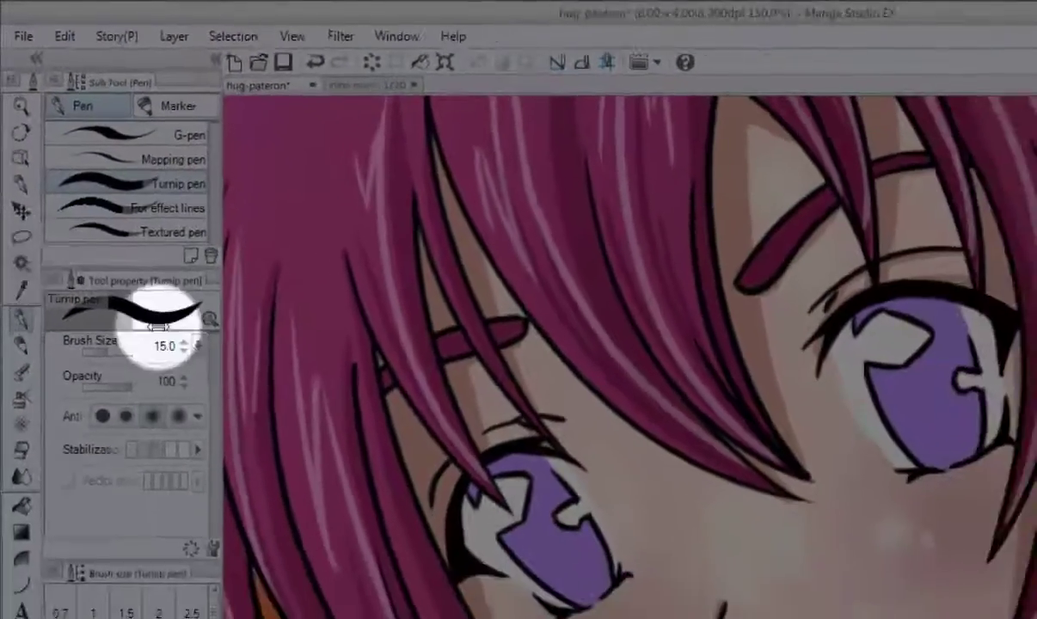
left_click(25, 320)
left_click(382, 386)
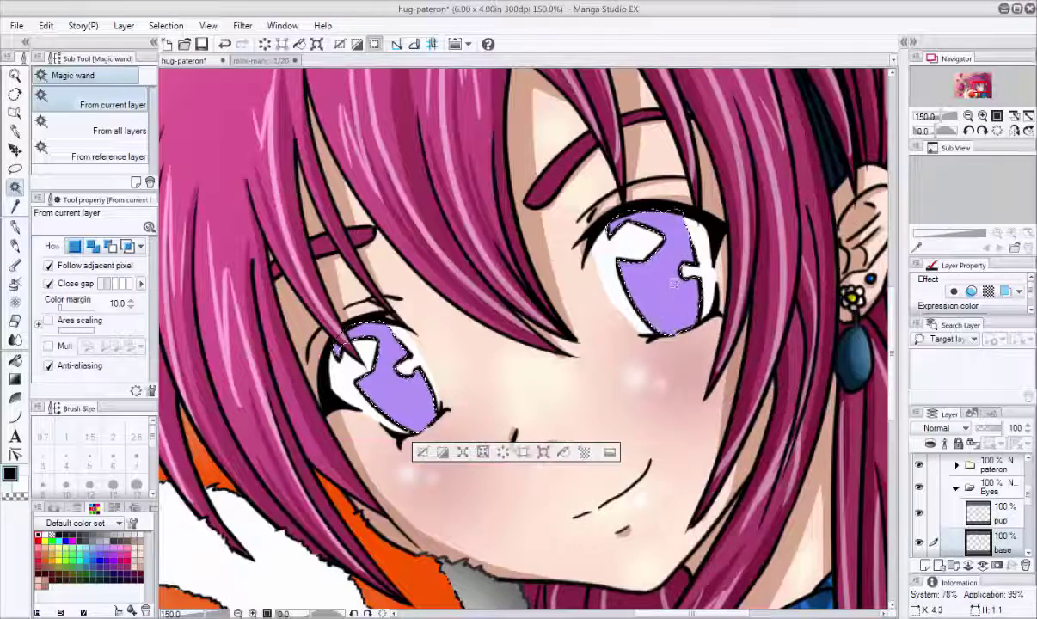
left_click(641, 305, "shift")
left_click(191, 597)
Try to expand the selection around both irises.
left_click(463, 452)
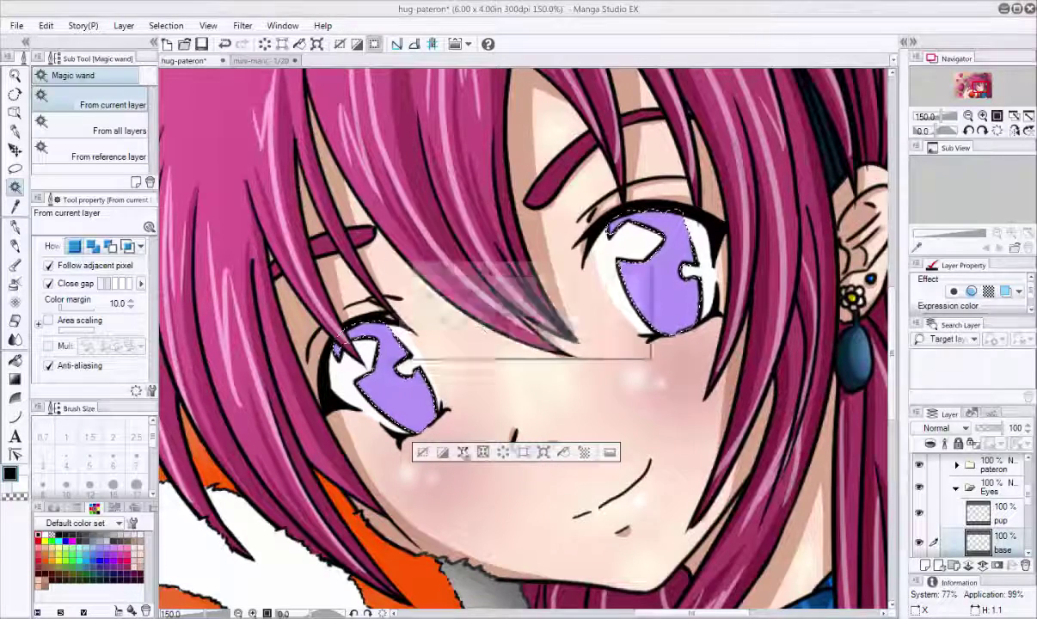
left_click(602, 293)
left_click(503, 452)
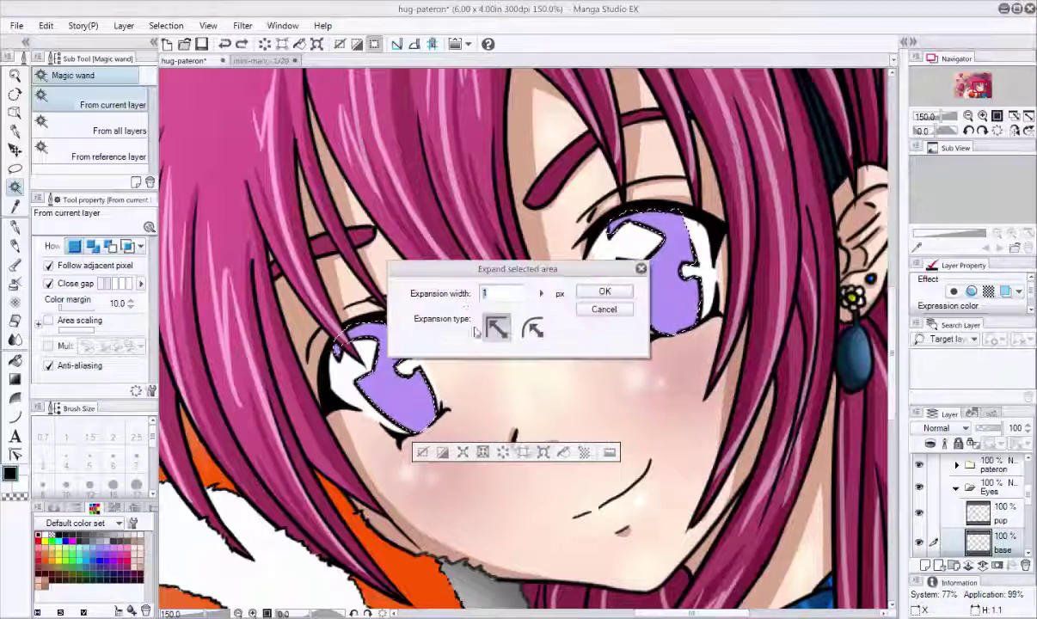
type("5")
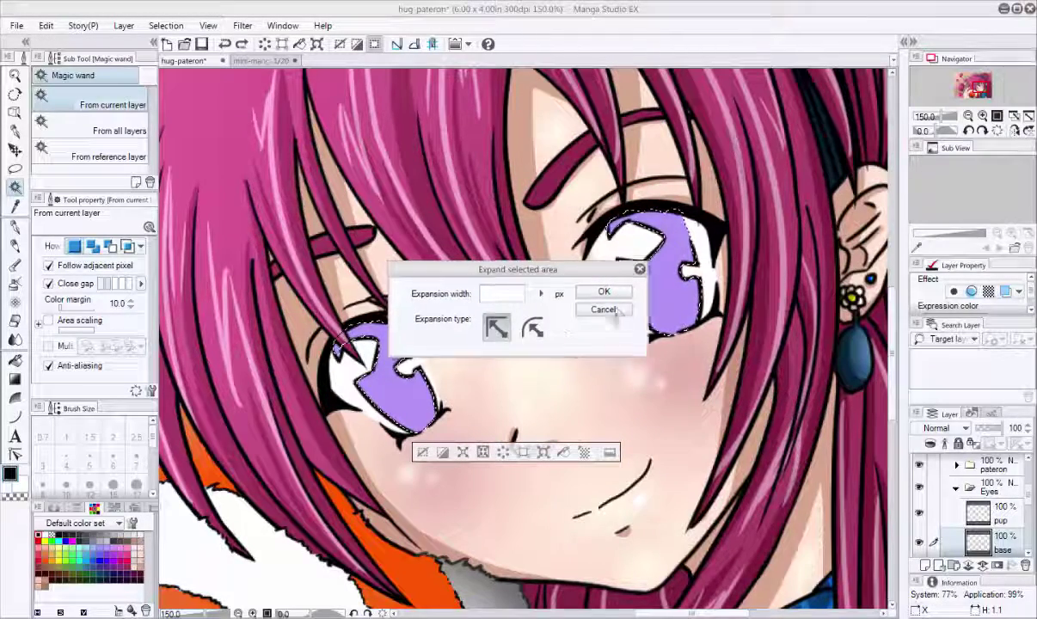
left_click(601, 293)
Paint a round black pupil in the middle of each iris with the Turnip pen at size 30.
left_click_drag(370, 443, 423, 372)
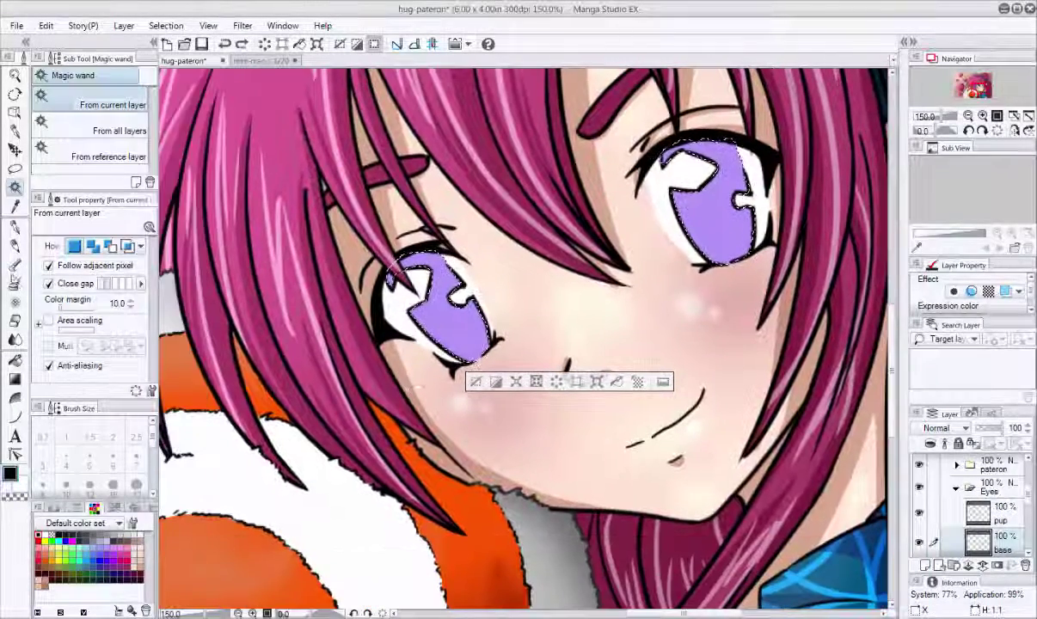
key("p")
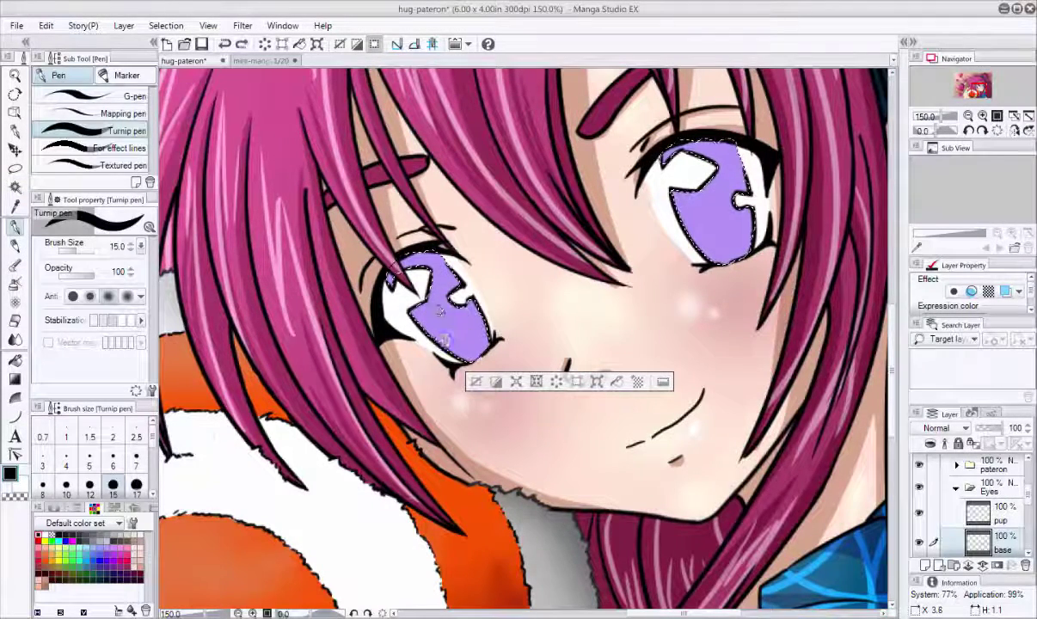
left_click_drag(449, 318, 460, 301, "ctrl+alt")
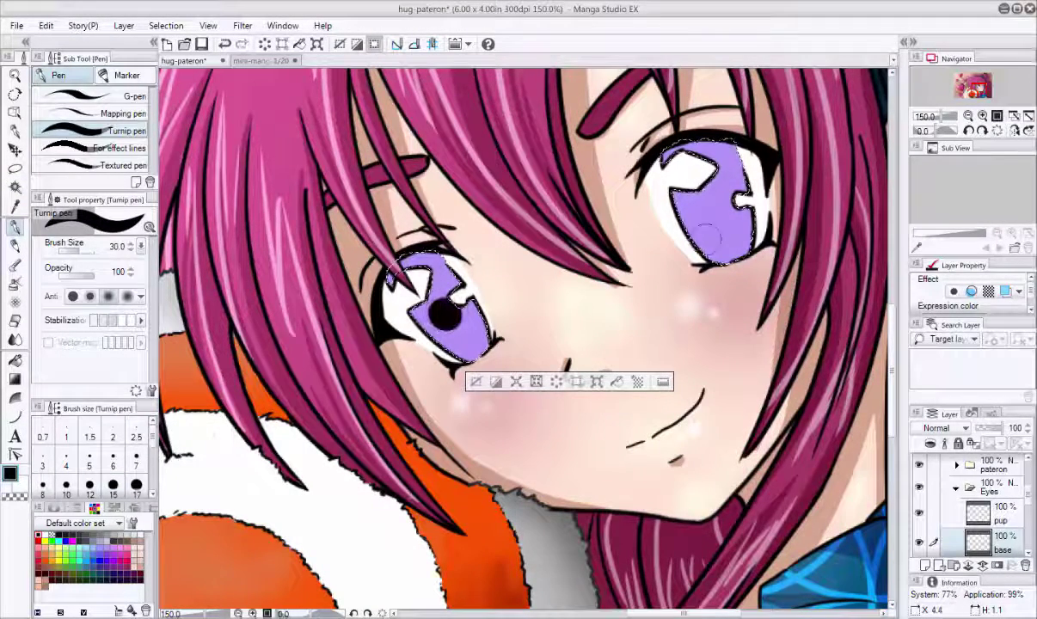
left_click(707, 210)
Try to reposition the pupil painted in the eye nearer the ear with a lasso selection and a free transform.
left_click_drag(582, 311, 548, 322)
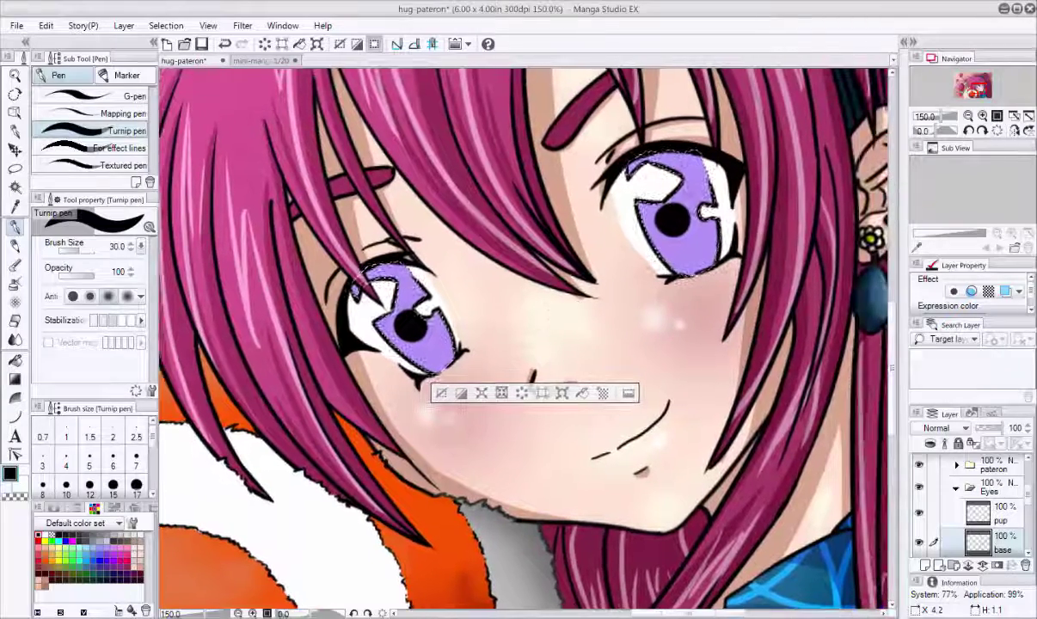
left_click(14, 169)
mouse_move(681, 186)
left_mouse_down()
mouse_move(653, 234)
mouse_move(684, 187)
left_mouse_up()
key("ctrl+t")
key("ctrl+t")
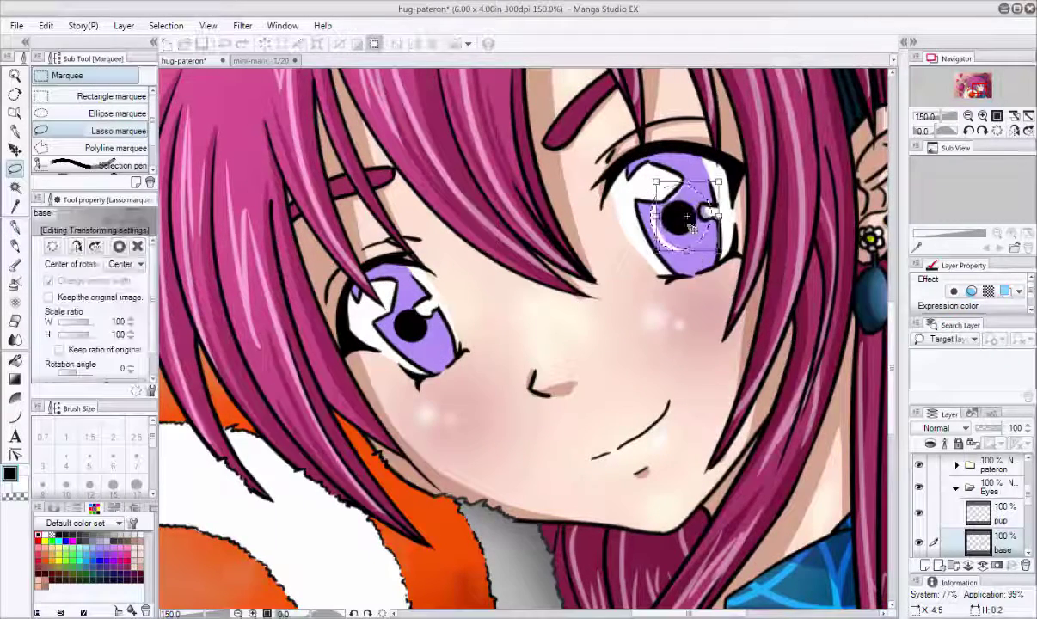
key("Escape")
Undo the lasso selection and the black pupils painted on the base layer, keeping both irises selected.
key("ctrl+d")
key("ctrl+z")
key("ctrl+z")
key("ctrl+z")
key("ctrl+z")
key("ctrl+z")
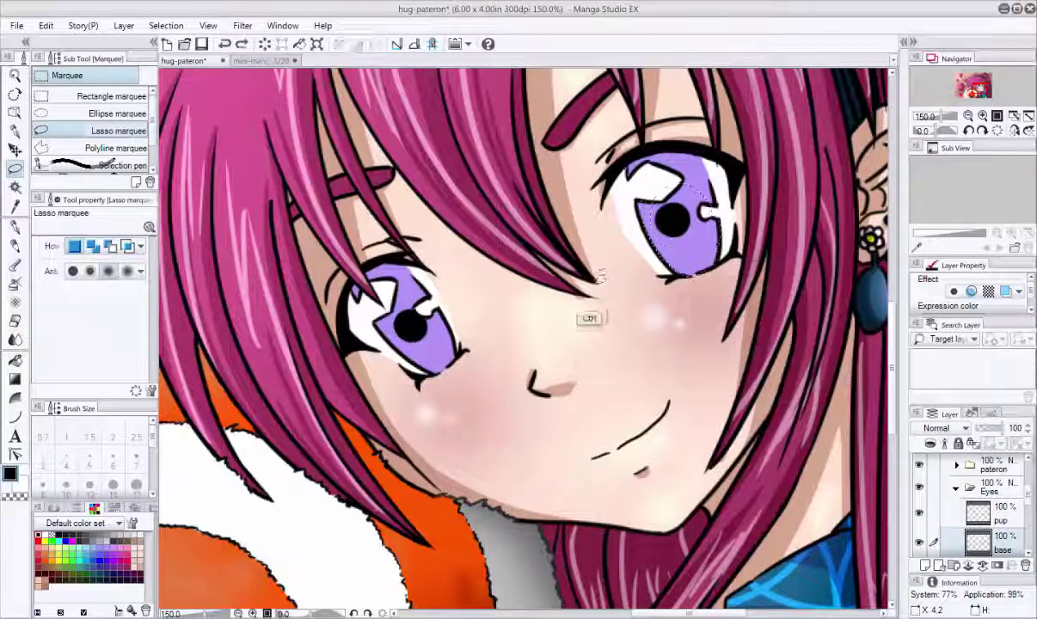
Paint a round black pupil in each iris on the pup layer with the Turnip pen at size 30.
left_click(1011, 521)
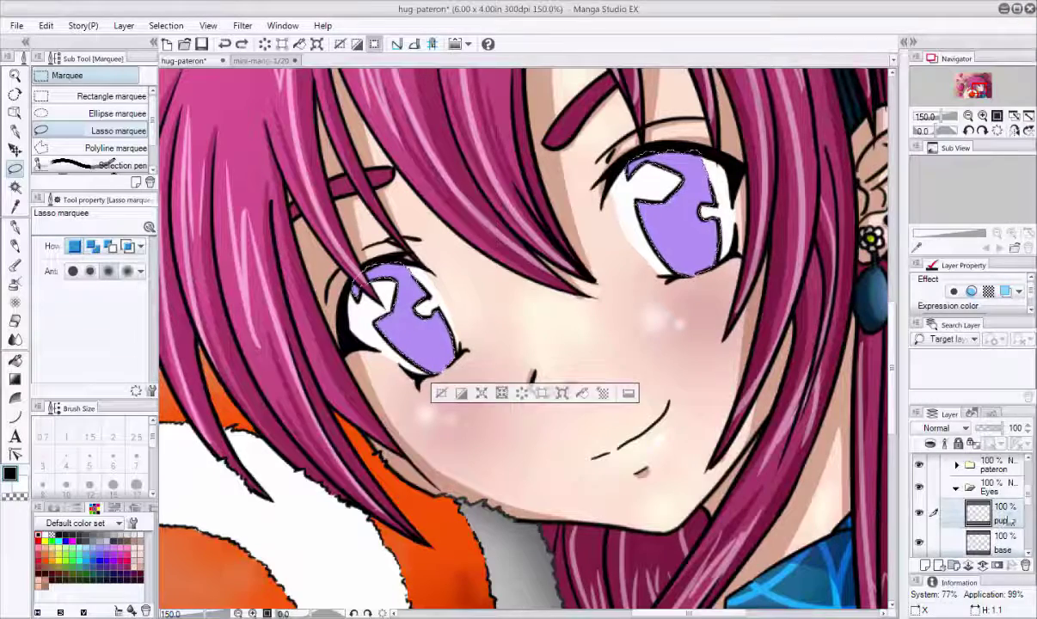
left_click(15, 226)
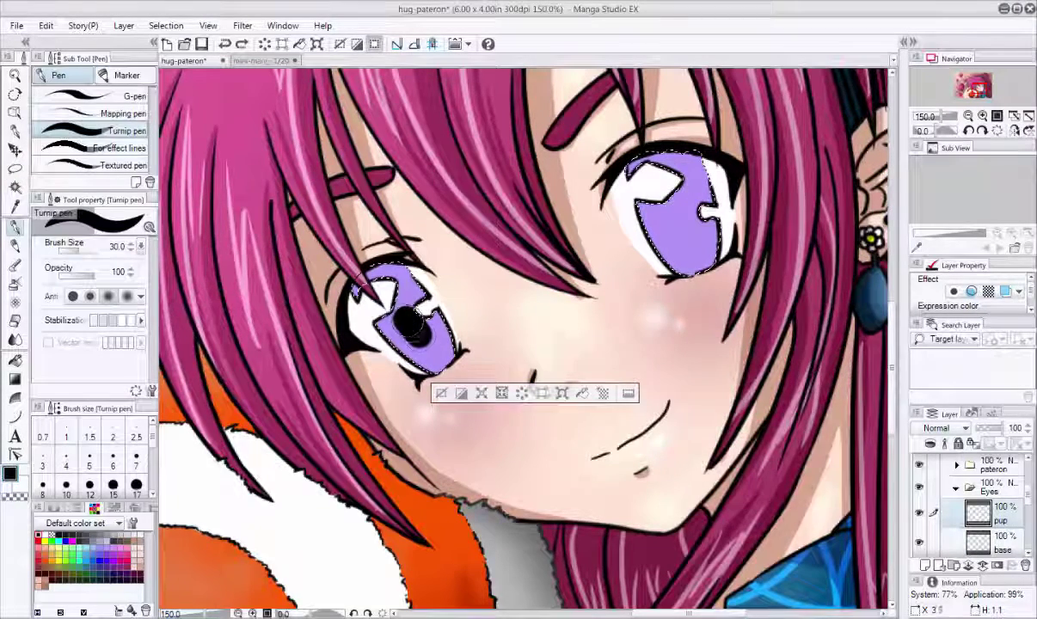
left_click(676, 225)
Add a layer above the pup layer in the Eyes folder and name it shade.
left_click(968, 116)
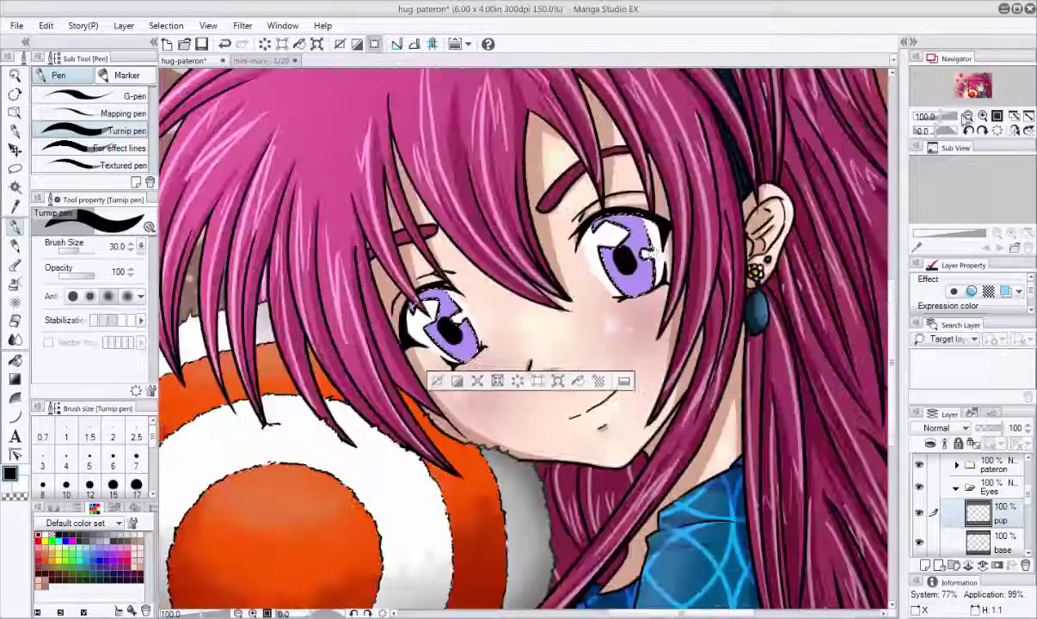
left_click_drag(979, 88, 977, 88)
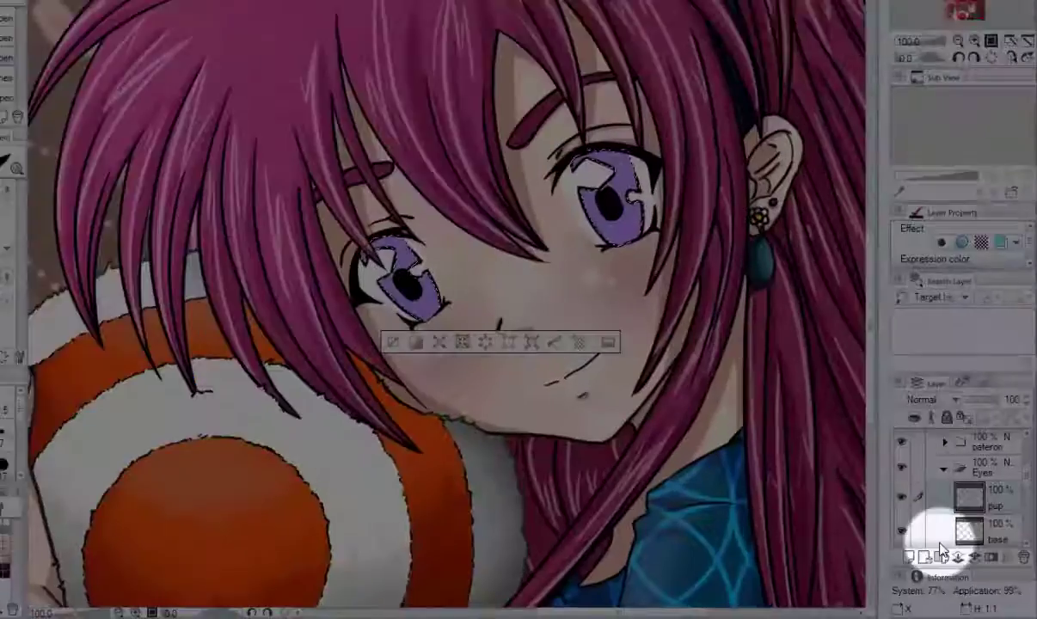
left_click(925, 565)
double_click(1010, 522)
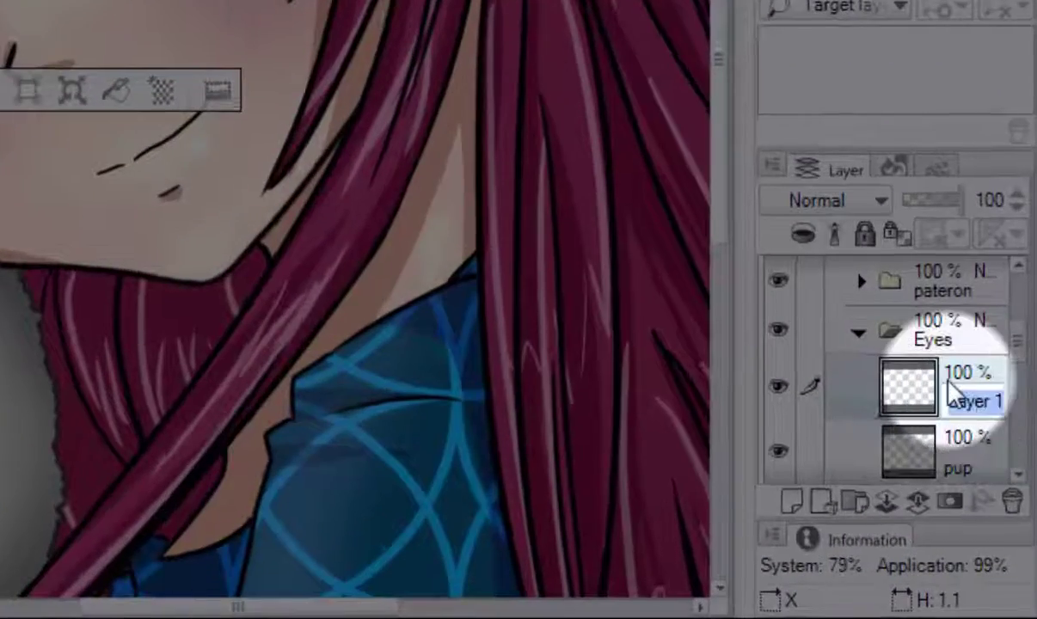
type("shade")
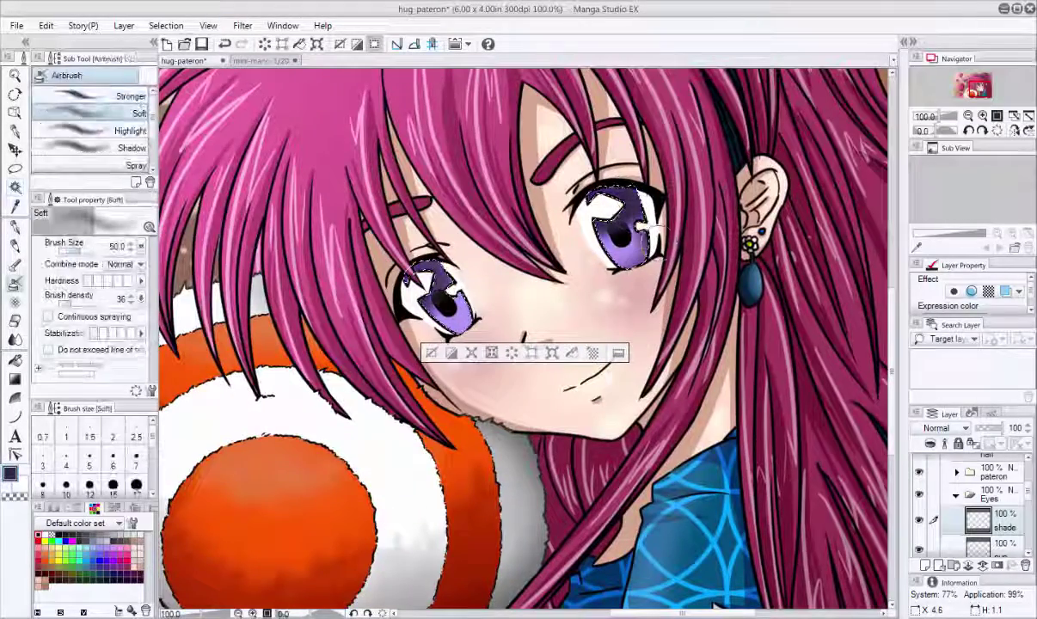
Shade the upper irises and around the pupils on the shade layer with the Soft airbrush, using dark purple and black at sizes 50, 12 and 80.
left_click_drag(660, 241, 615, 194)
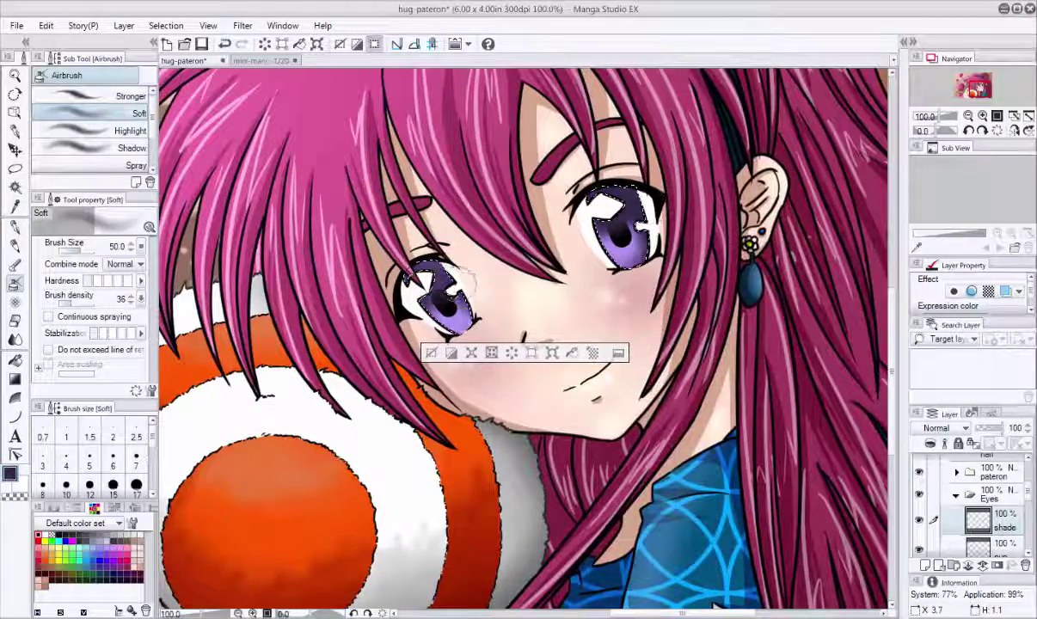
left_click_drag(427, 279, 449, 274)
left_click(89, 485)
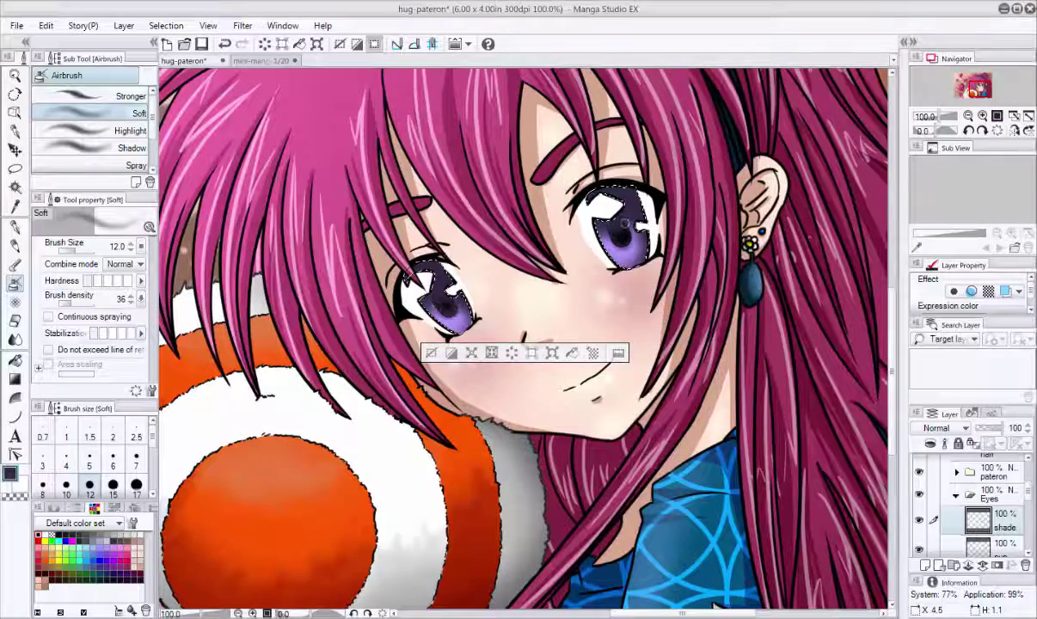
left_click_drag(625, 224, 670, 194)
key("]")
key("]")
key("]")
key("]")
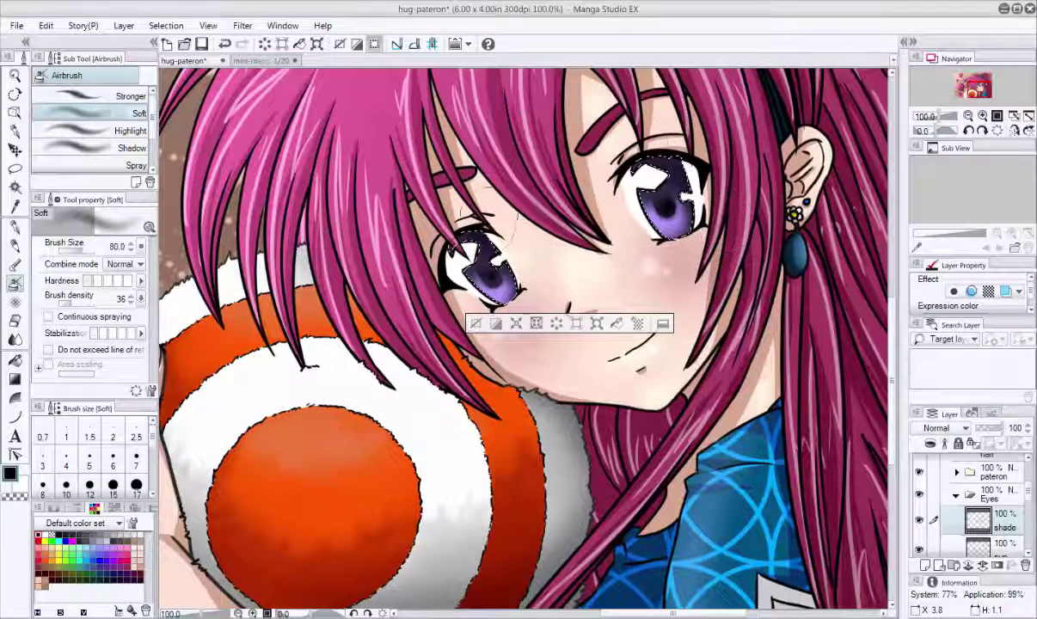
Try the Multiply blending mode on the pup layer and set it back to Normal.
left_click_drag(626, 310, 596, 345)
scroll(1002, 507, "down", 2)
left_click(1003, 497)
left_click(944, 429)
left_click(937, 221)
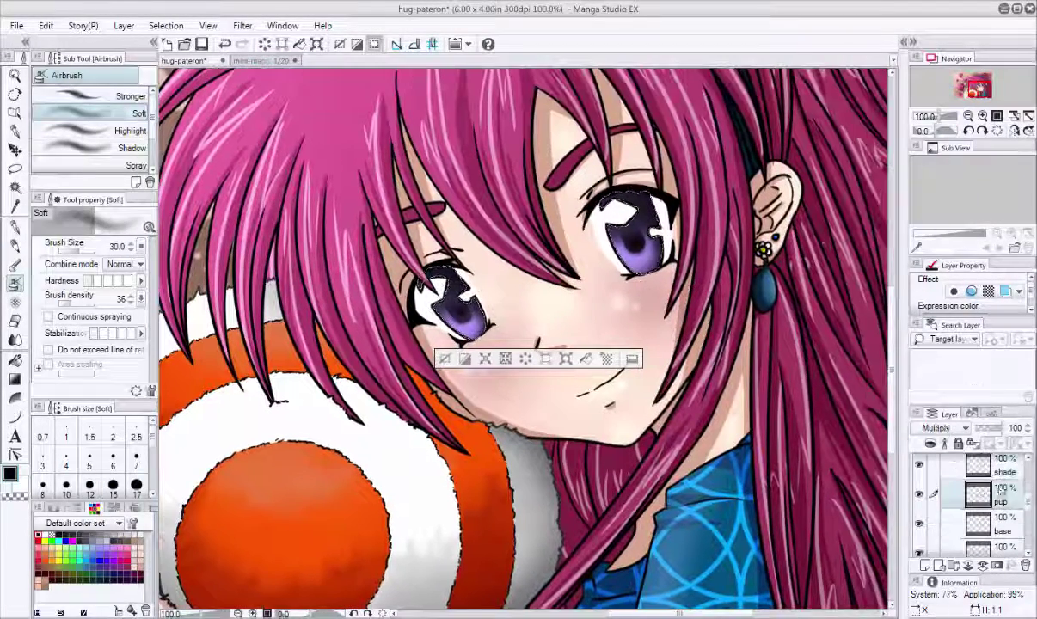
left_click_drag(1004, 500, 1012, 506)
left_click_drag(1012, 506, 1008, 528)
left_click_drag(701, 433, 754, 432)
left_click(1003, 492)
left_click(1003, 521)
left_click(943, 428)
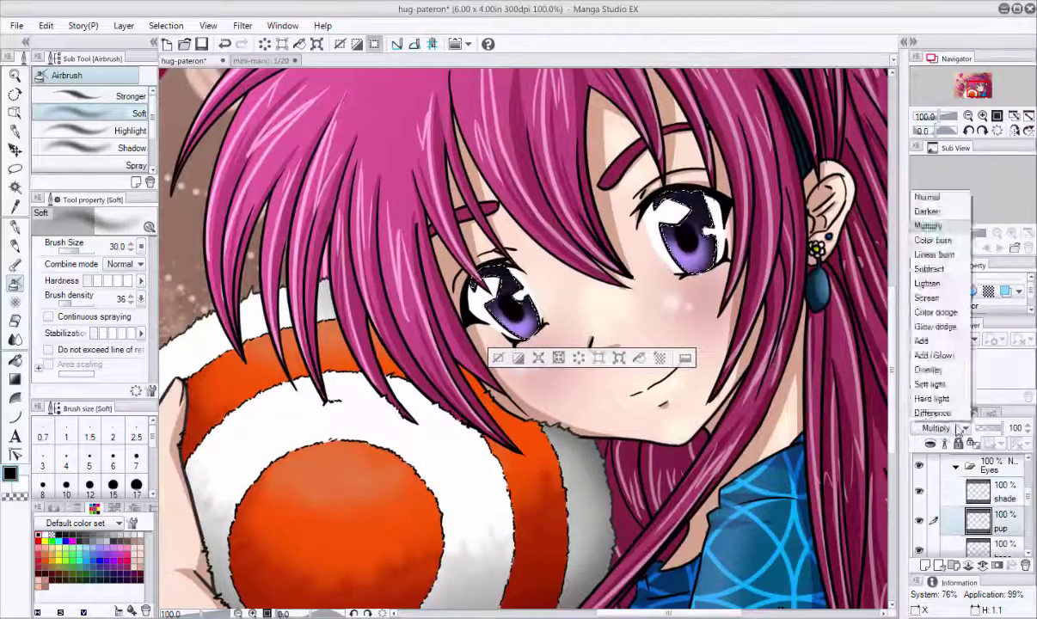
left_click(935, 197)
Add a layer between the shade and pup layers and name it pupil.
left_click(982, 116)
left_click(983, 117)
left_click(925, 565)
double_click(1003, 529)
type("pupil")
key("Return")
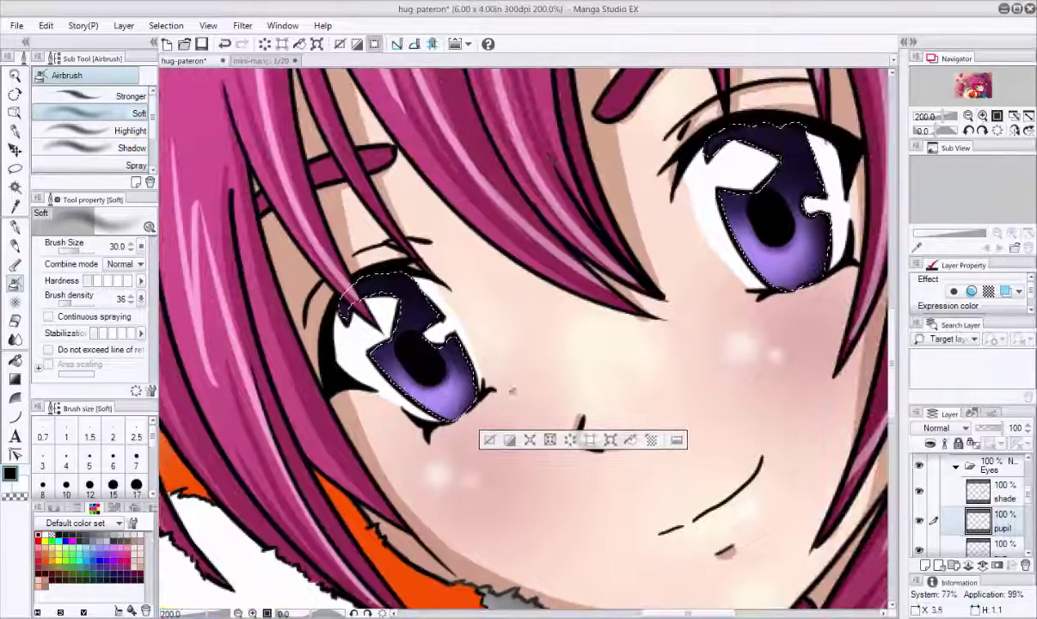
Darken and soften the edges of both pupils on the pupil layer with the Soft airbrush in black at size 12.
left_click_drag(513, 389, 533, 368)
key("bracketleft")
key("bracketleft")
key("bracketleft")
key("bracketleft")
key("bracketleft")
left_click_drag(428, 320, 447, 306)
left_click_drag(602, 283, 501, 323)
left_click_drag(672, 227, 694, 215)
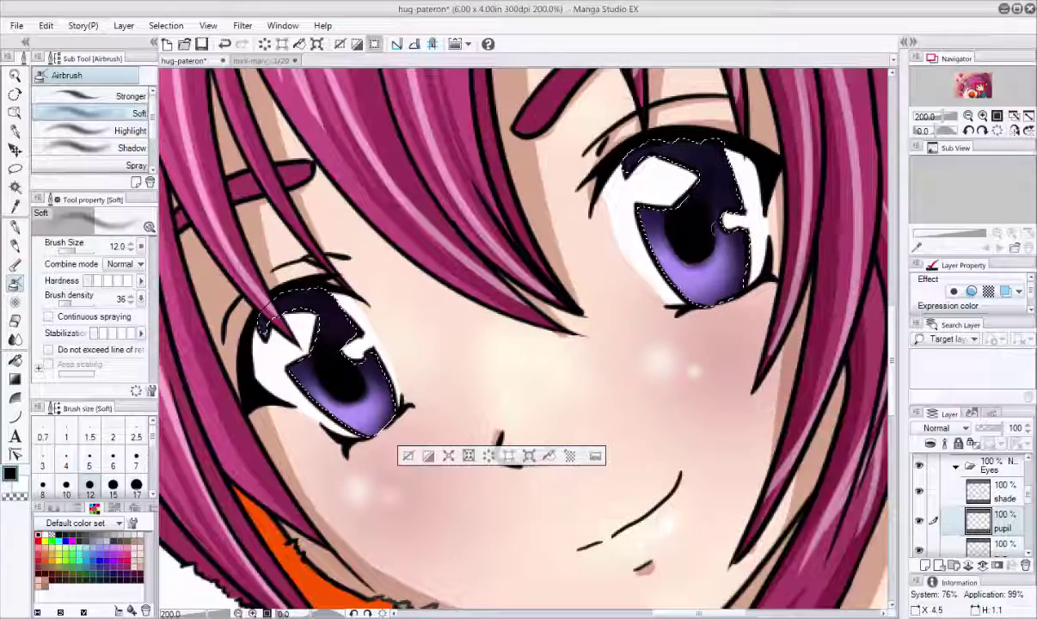
key("bracketright")
key("bracketright")
key("bracketright")
key("bracketright")
Clear the selection and reselect both irises on the base layer with the Magic wand.
scroll(645, 331, "down", 2)
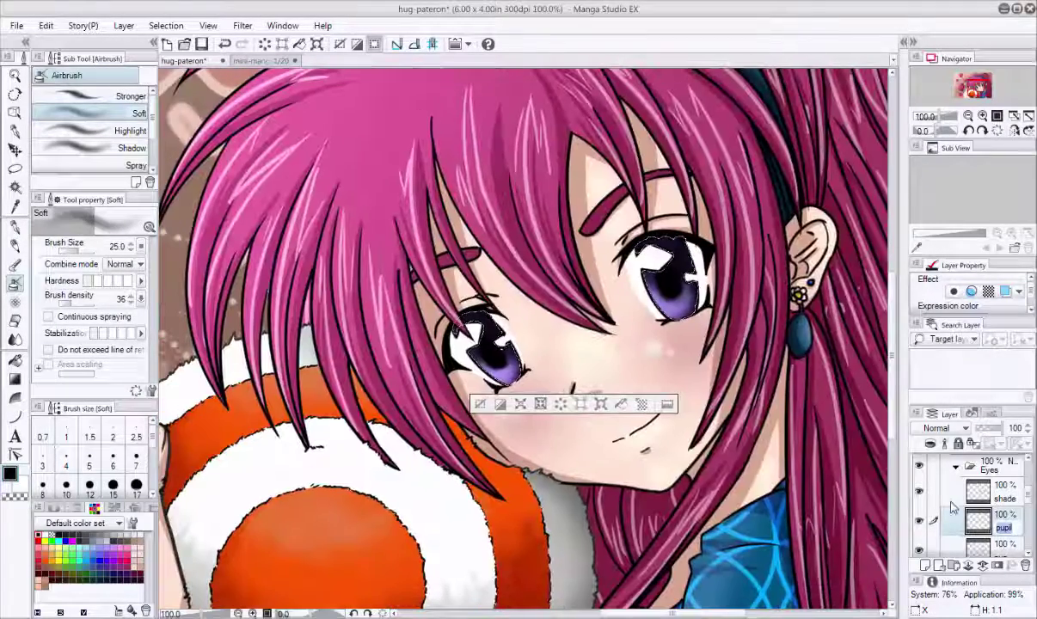
left_click(953, 495)
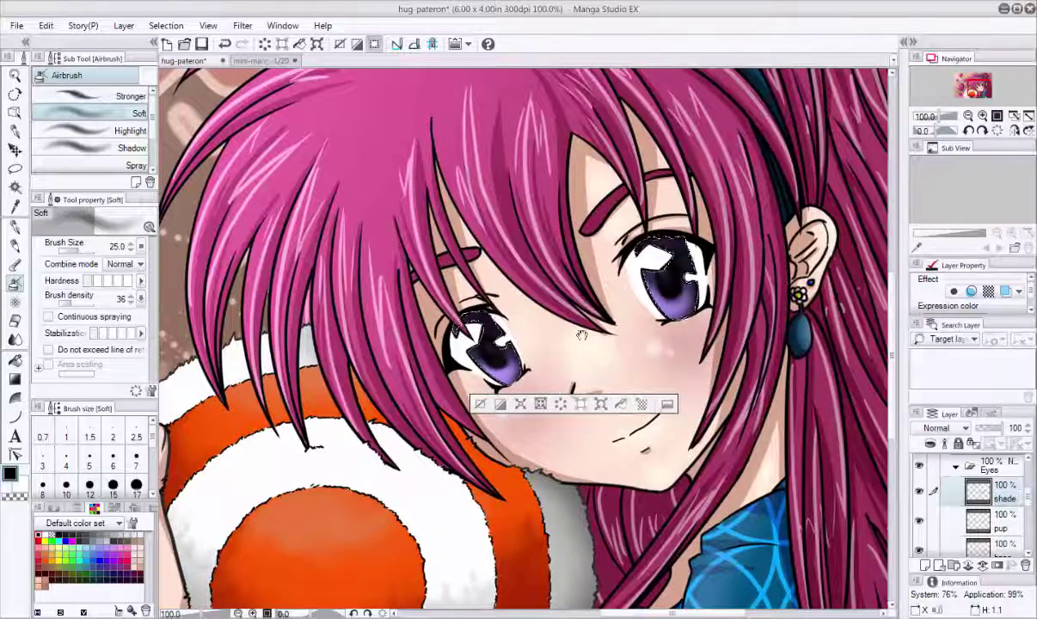
scroll(581, 335, "up", 2)
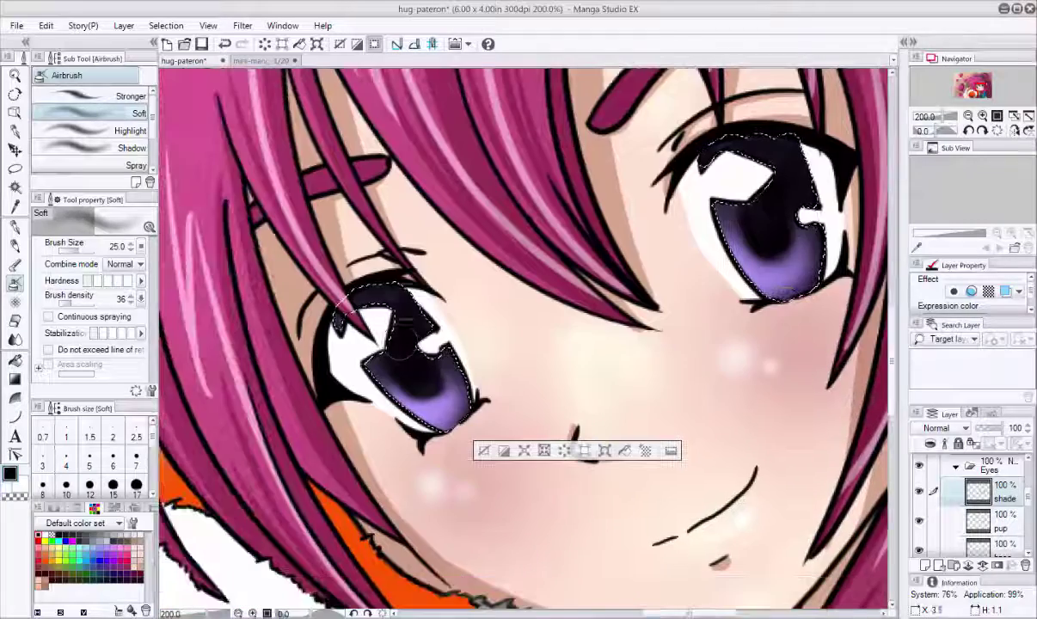
key("ctrl+d")
key("p")
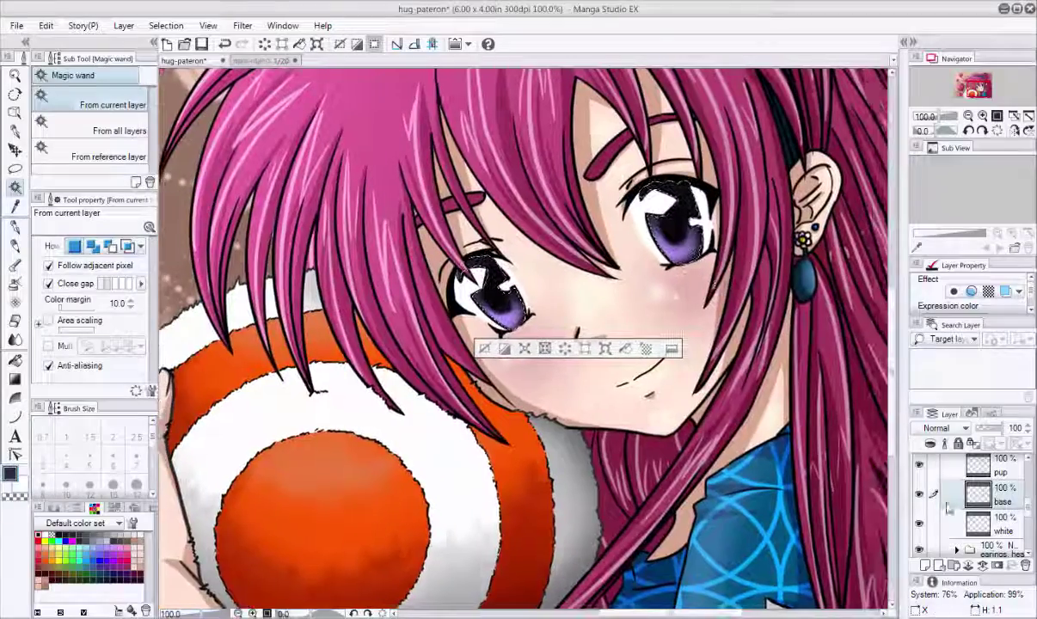
Add a layer above the shade layer in the Eyes folder and name it glow.
scroll(1020, 487, "up", 2)
left_click(1004, 501)
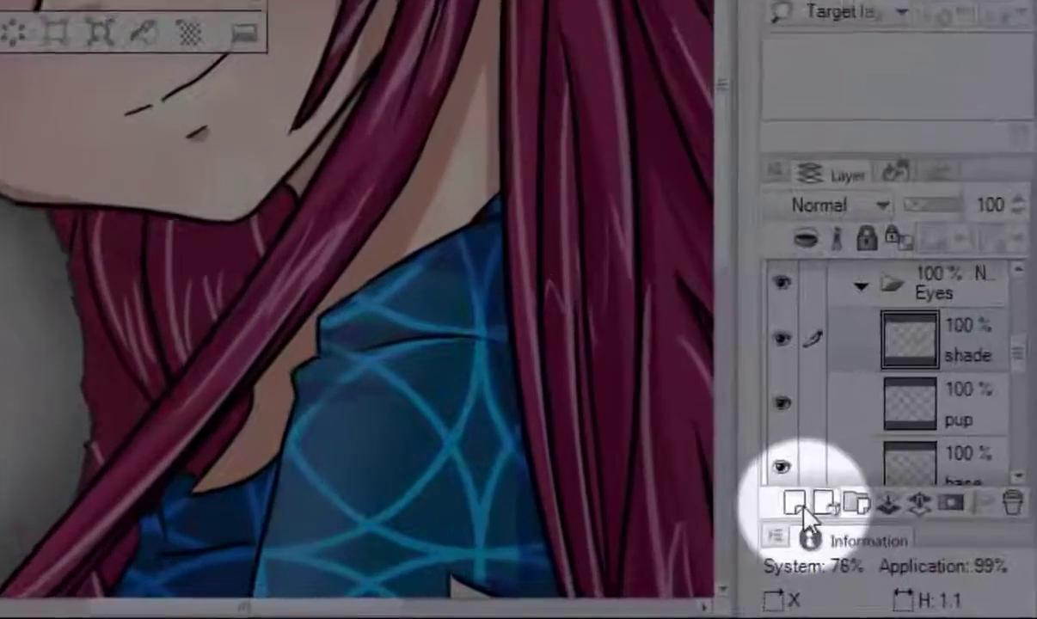
left_click(926, 566)
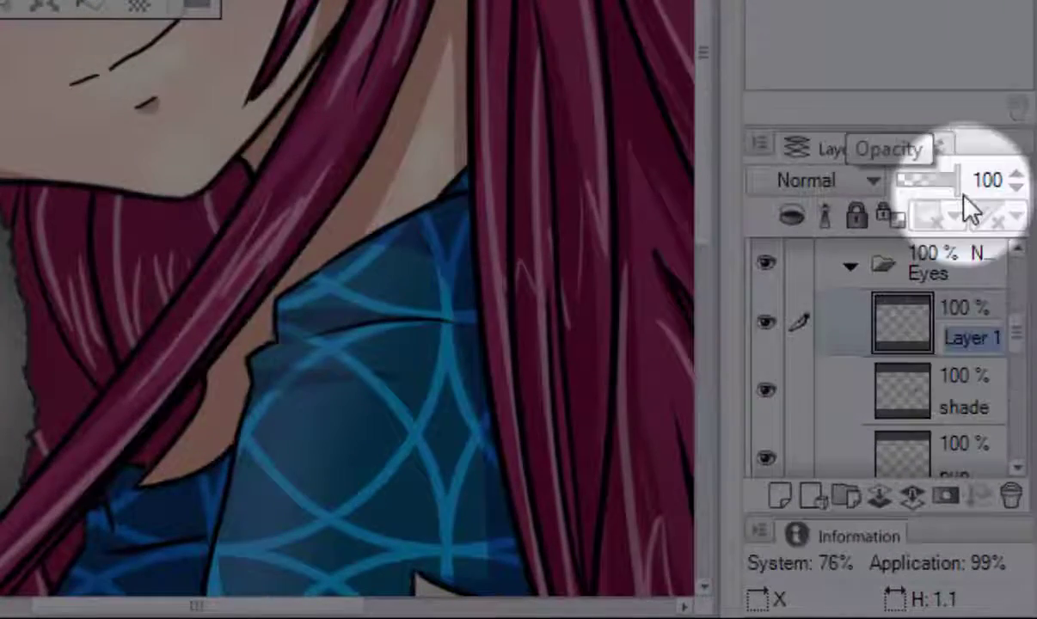
type("glow")
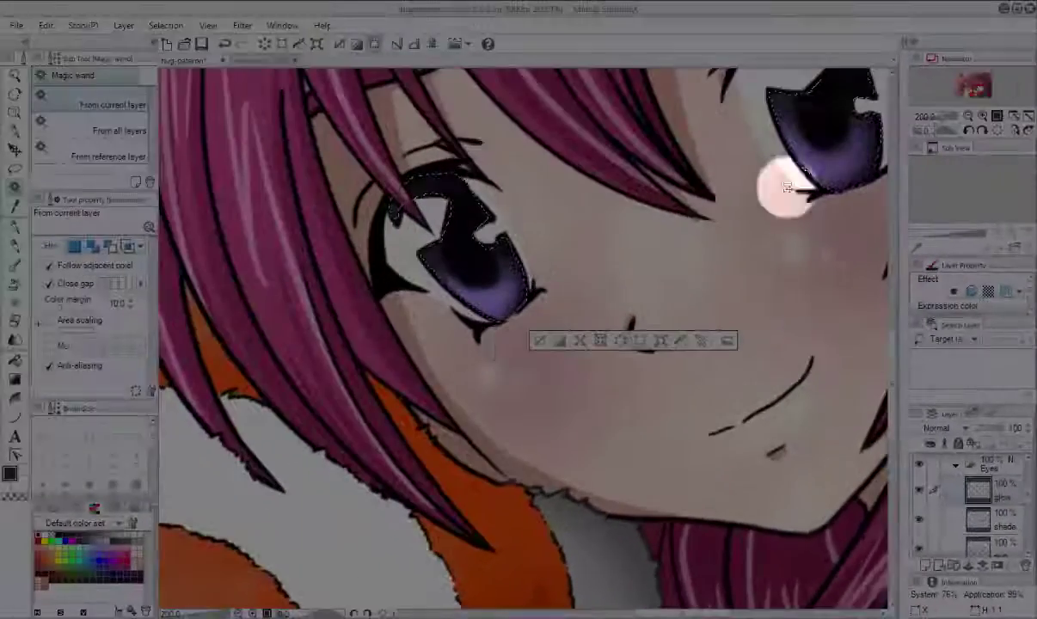
Airbrush a soft light purple glow along the lower edge of both irises on the glow layer at size 50.
left_click_drag(421, 313, 380, 365)
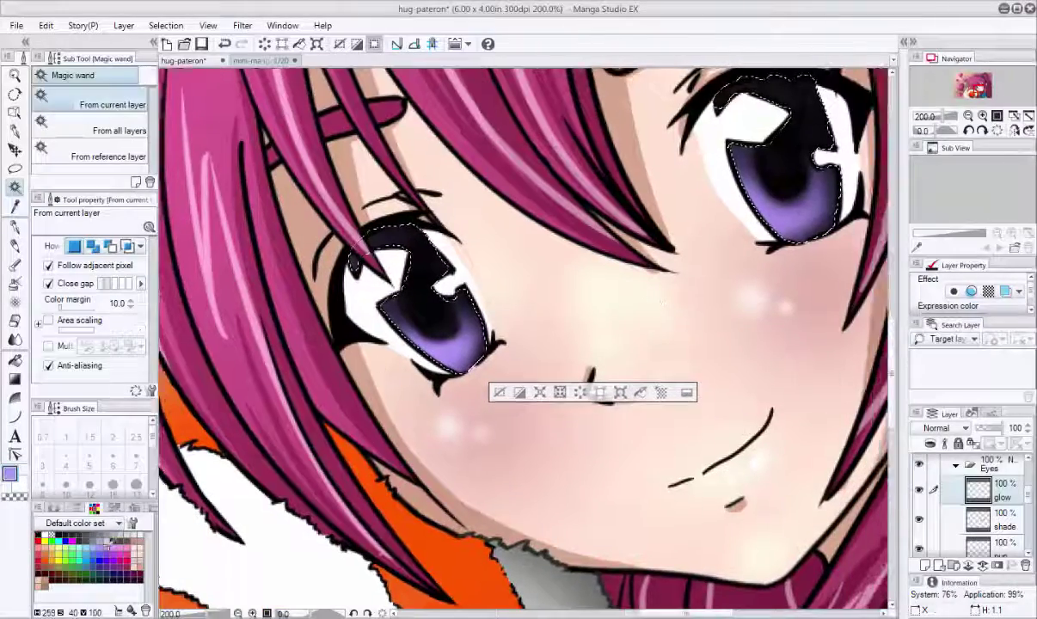
left_click(14, 284)
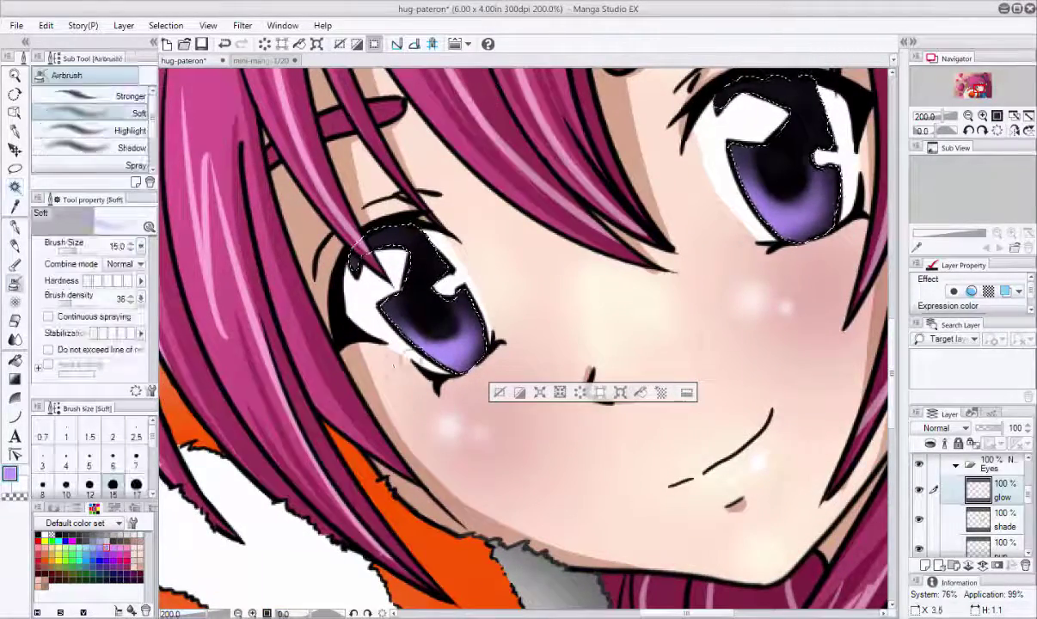
key("bracketright")
key("bracketright")
key("bracketright")
key("bracketright")
key("bracketright")
key("bracketright")
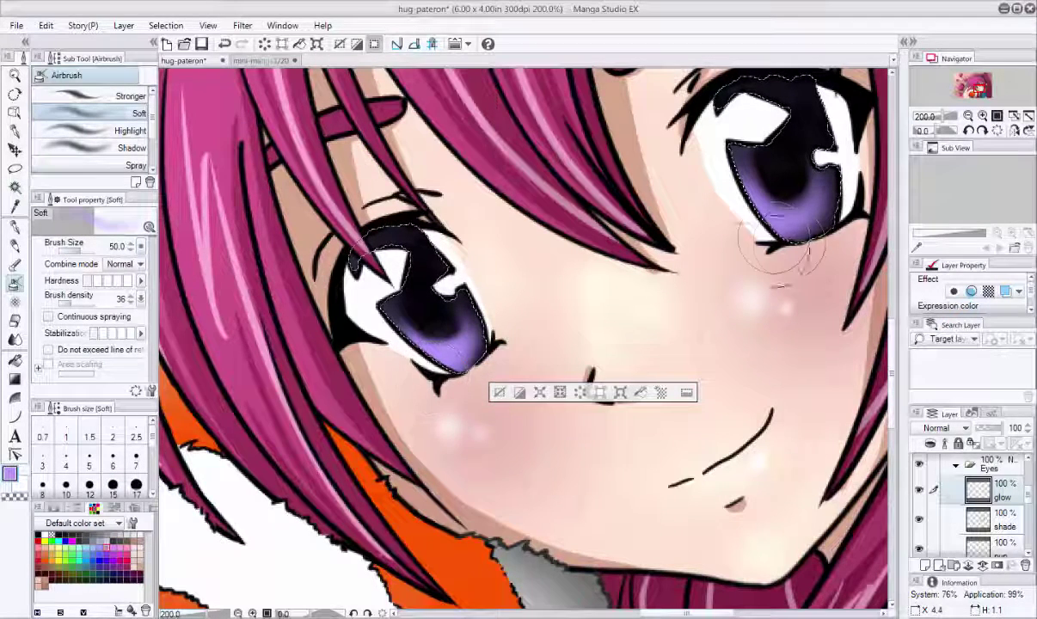
left_click_drag(777, 247, 776, 222)
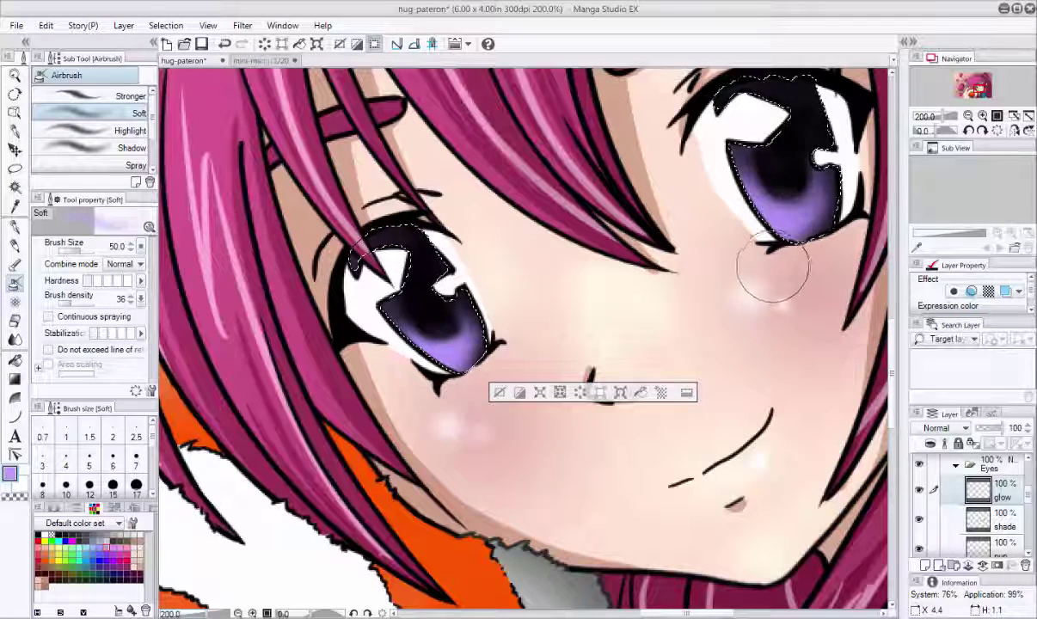
left_click_drag(772, 269, 782, 296)
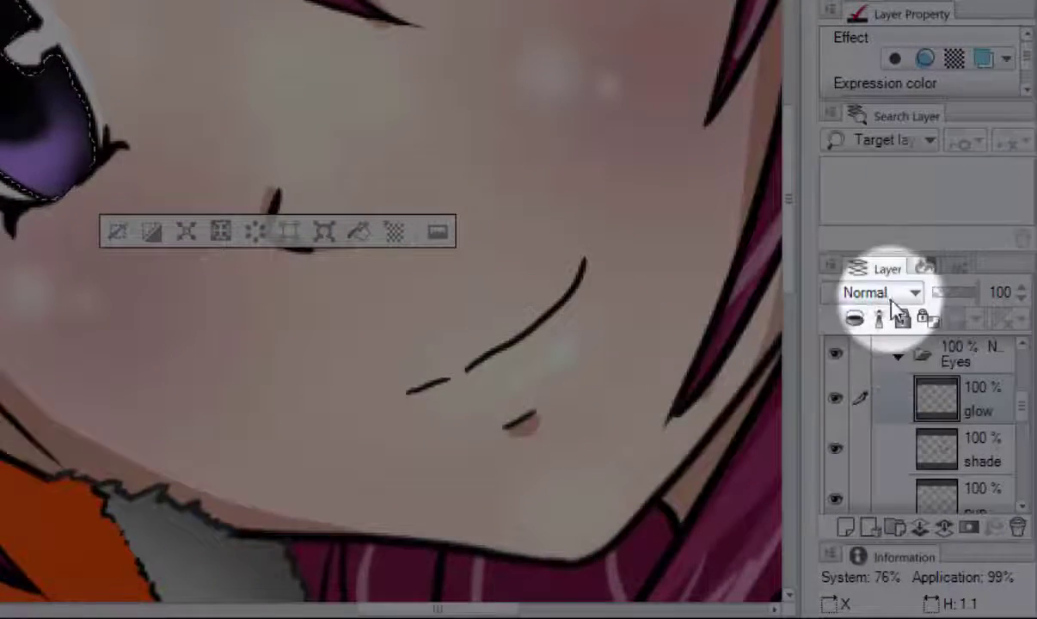
Set the glow layer's blending mode to Add (Glow) and airbrush small light purple streaks and spots in both irises at sizes 8 and 15.
left_click(894, 292)
left_click(861, 168)
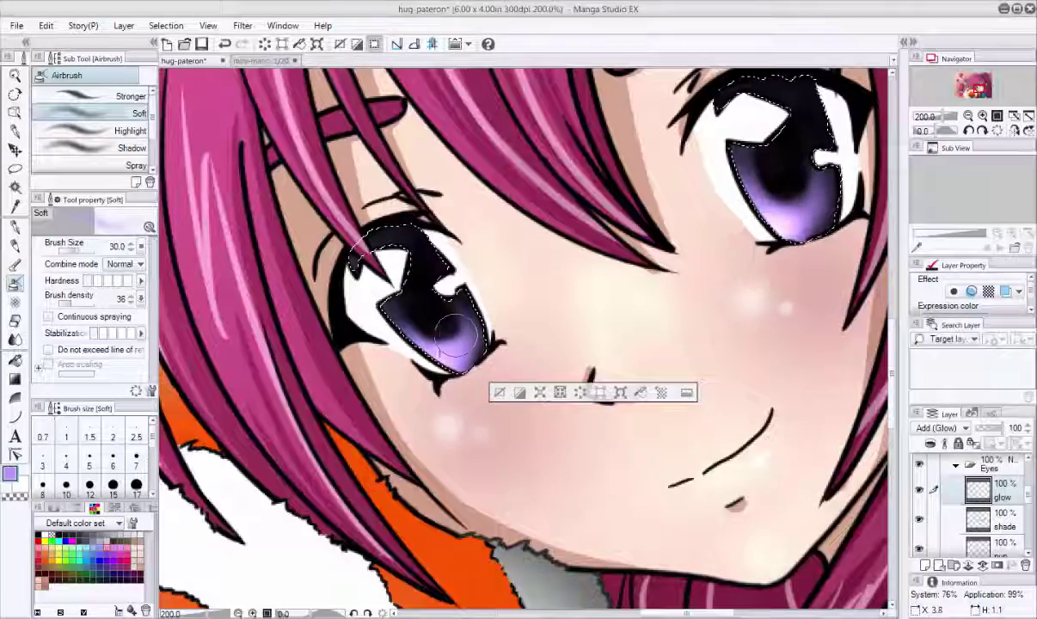
left_click(89, 484)
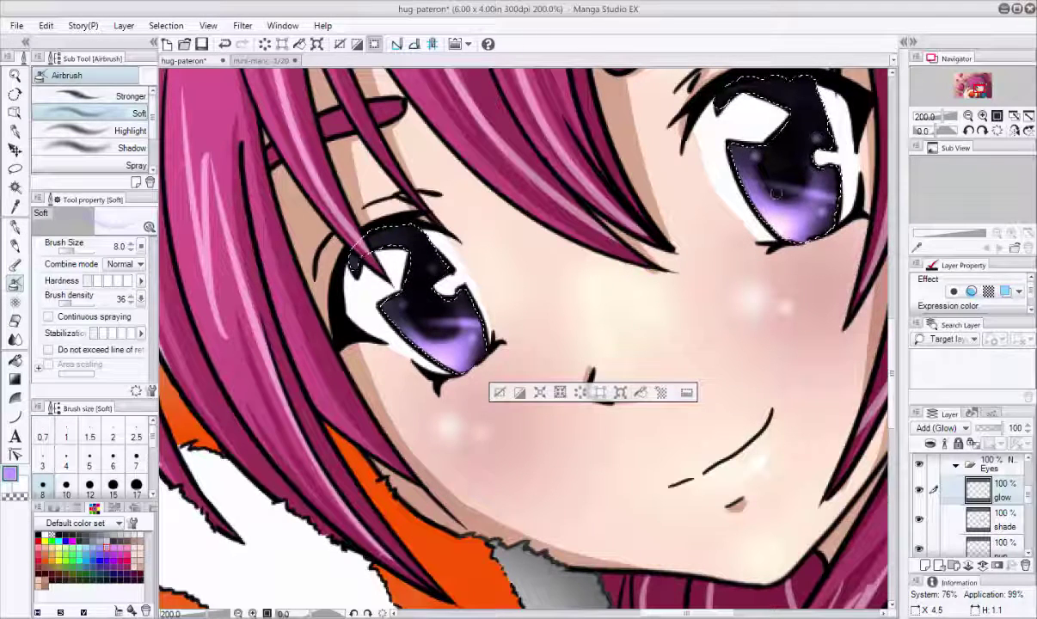
key("]")
key("]")
key("]")
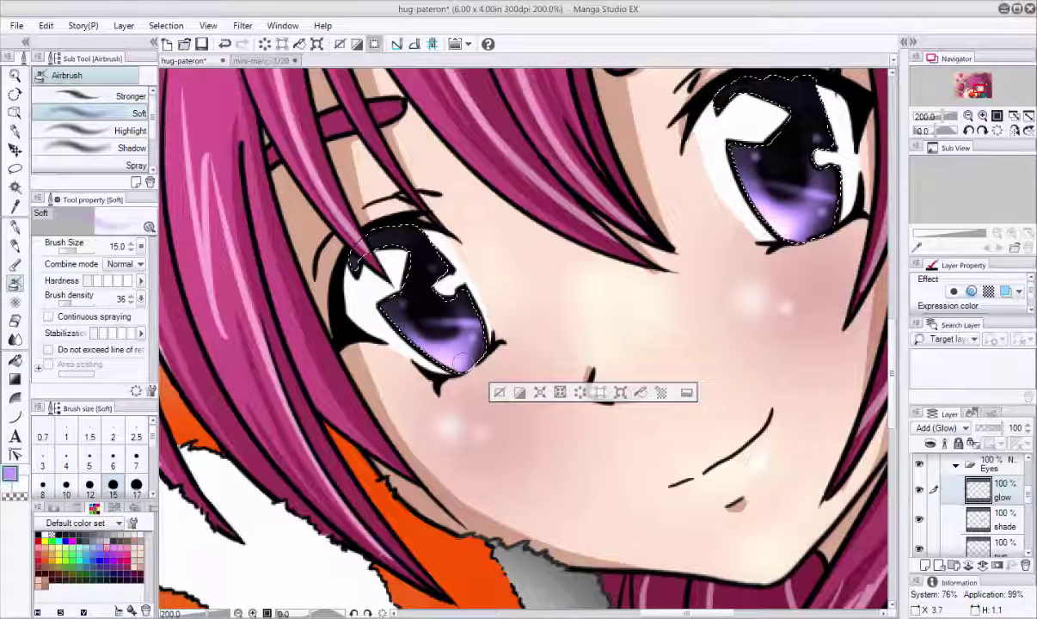
Clear the selection around the irises and review the finished eyes in the whole illustration.
scroll(462, 361, "down", 4)
scroll(515, 378, "up", 3)
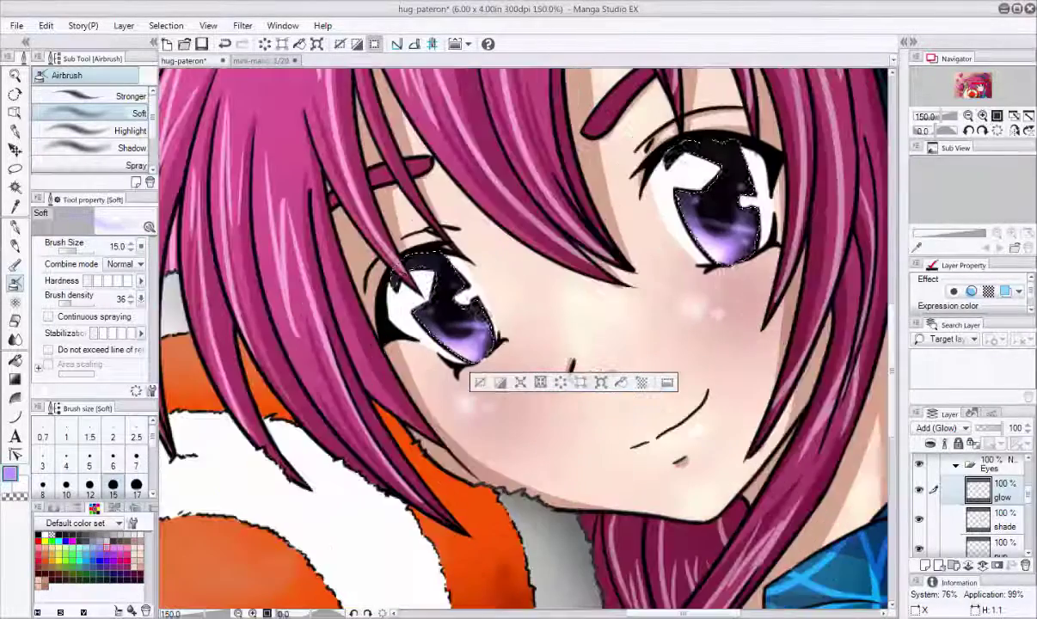
left_click(481, 382)
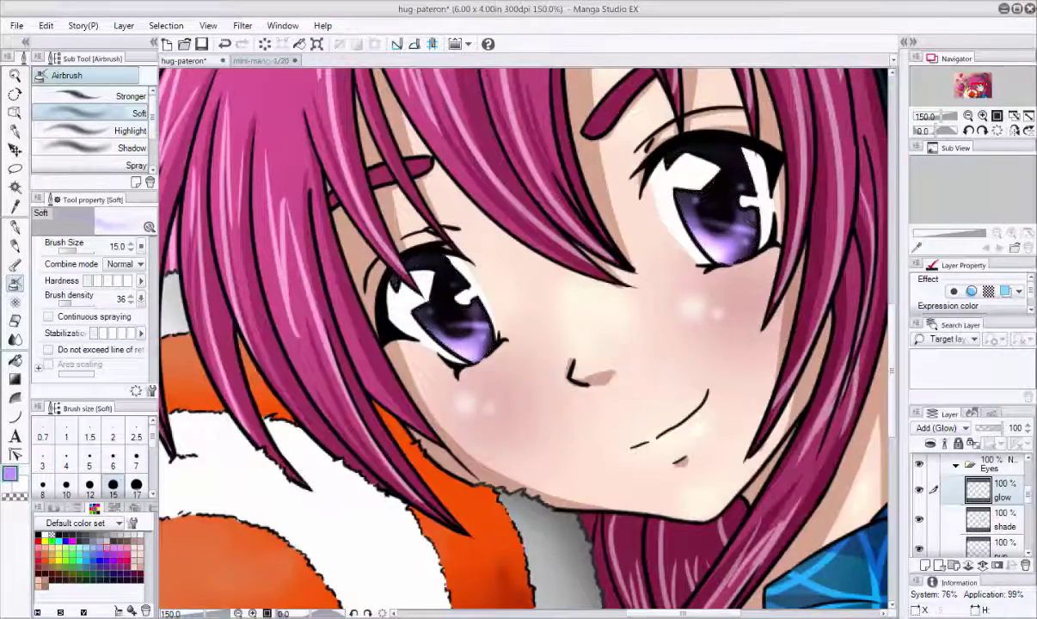
left_click(969, 116)
left_click(968, 116)
left_click_drag(968, 103, 964, 102)
left_click(968, 116)
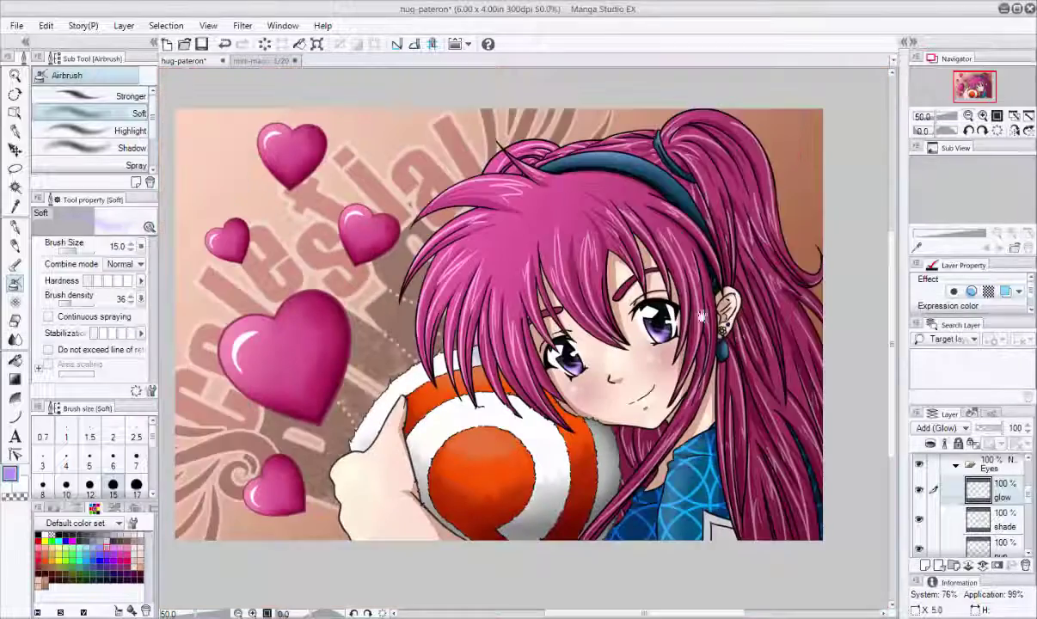
left_click_drag(660, 299, 687, 293)
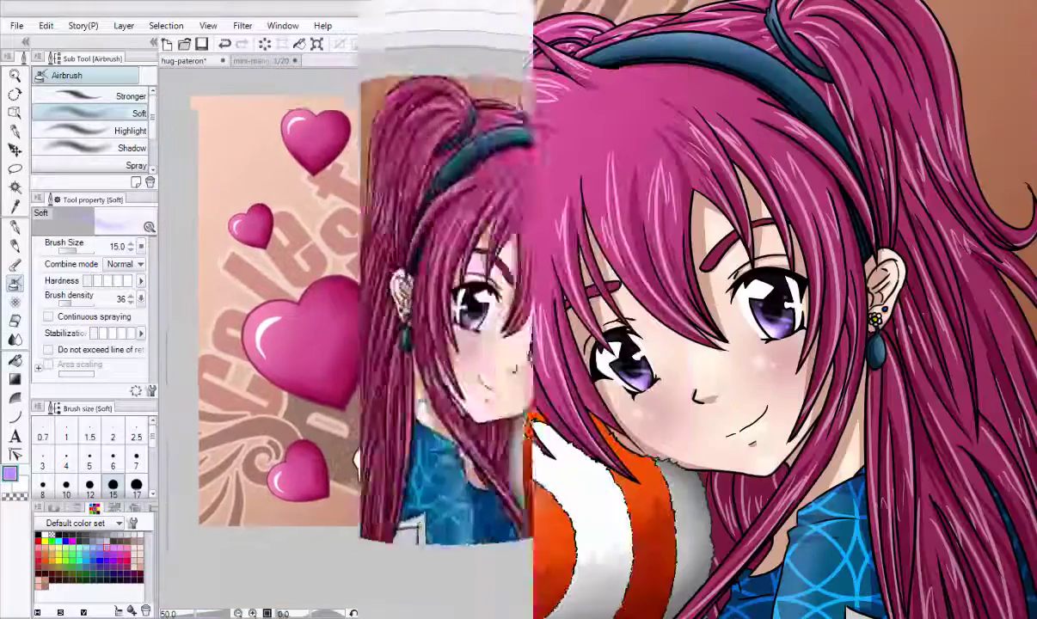